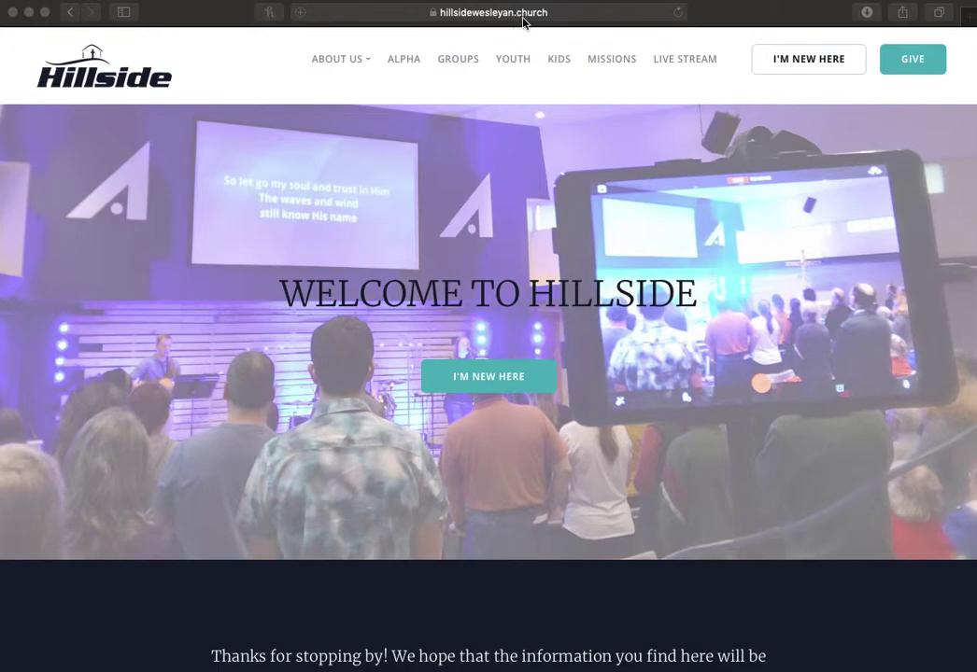
Go to the Hillside website's Groups page and open the full list of church groups
click(463, 63)
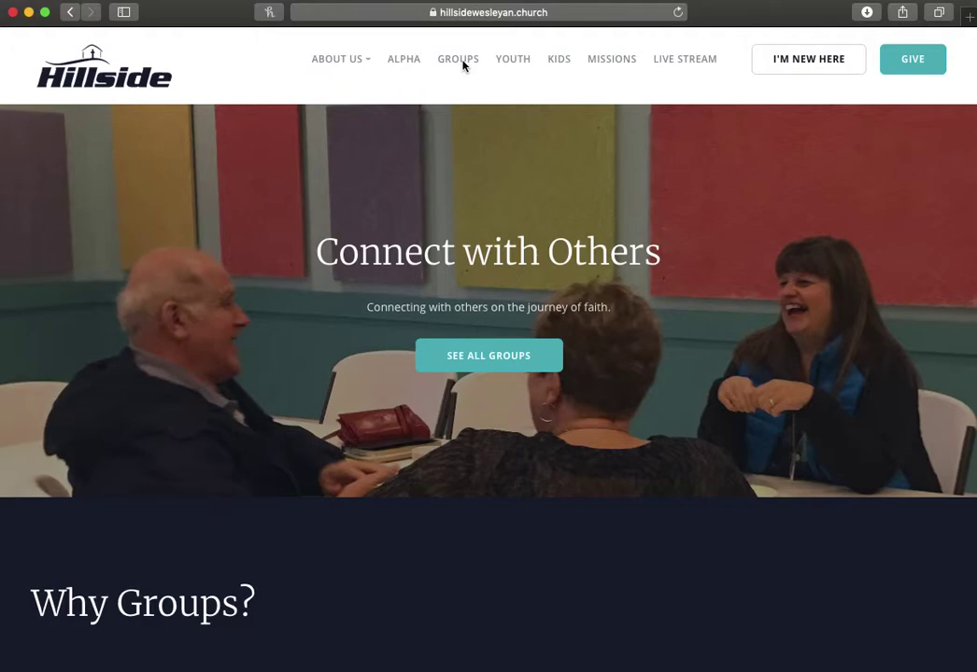
scroll(349, 305, down, 5)
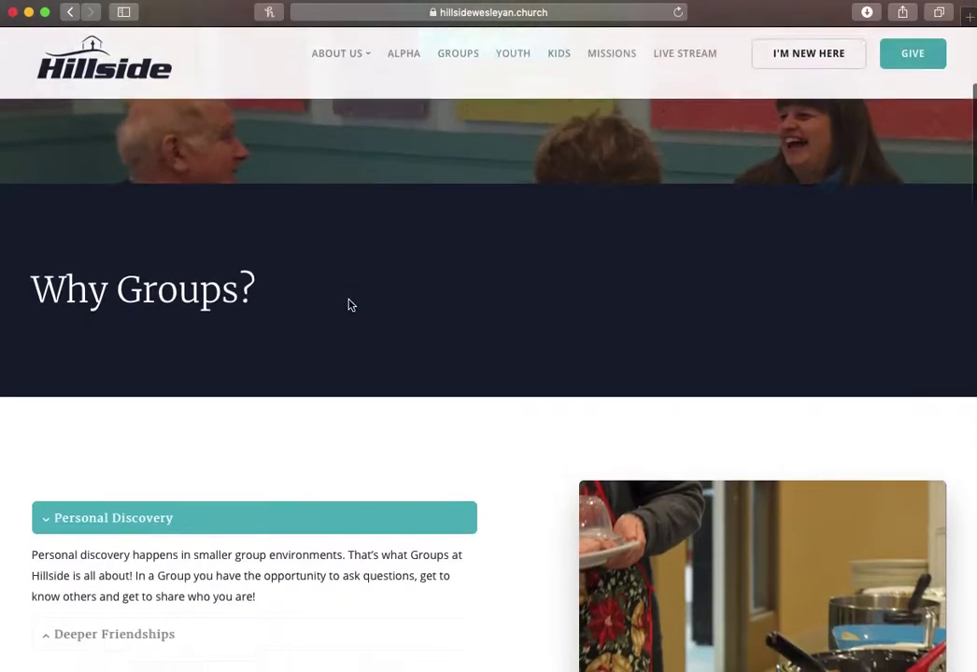
scroll(350, 305, up, 6)
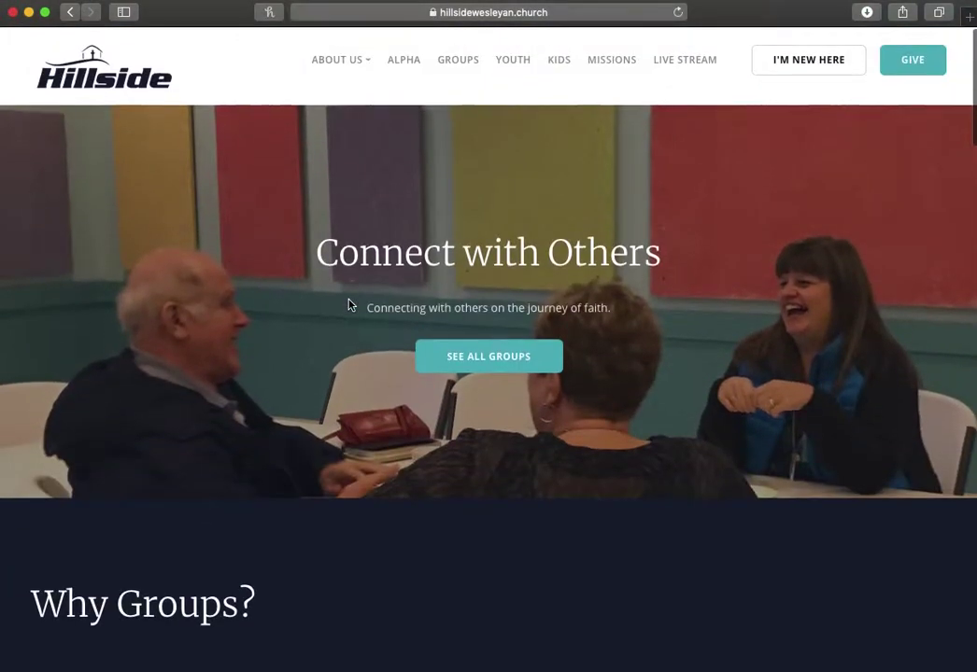
click(534, 363)
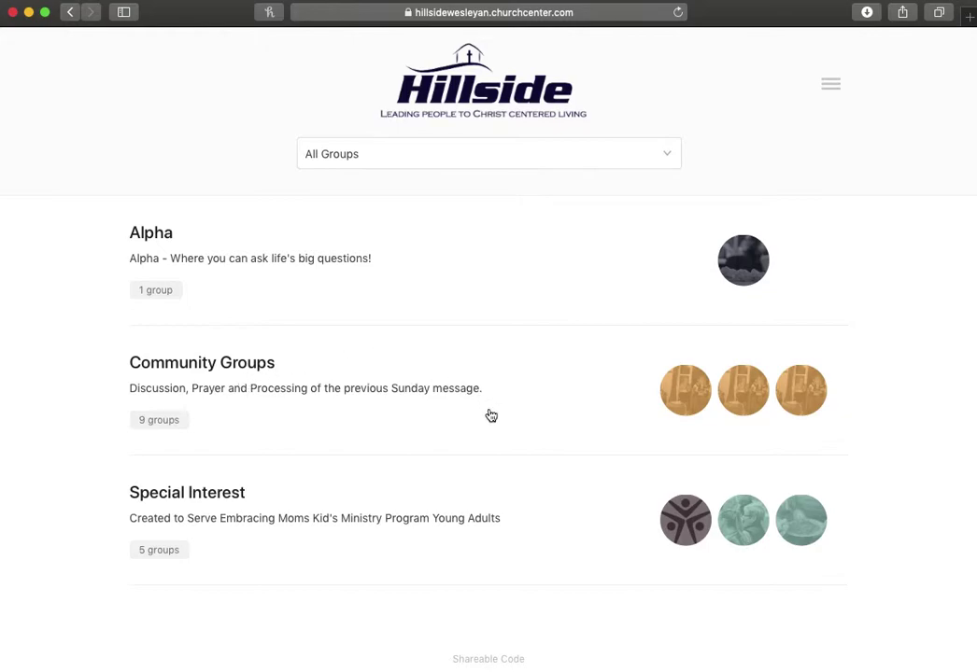
Open the Church Center site menu showing the church's contact details and sign-in link
click(833, 90)
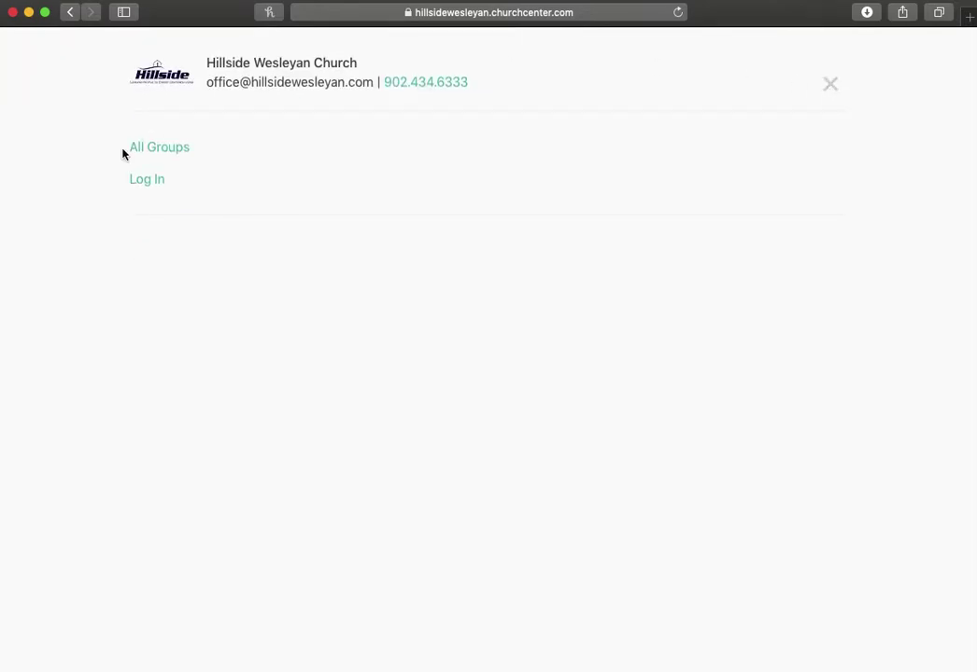
Request a Church Center login code by entering the account e-mail address, then switch to Mail
click(141, 183)
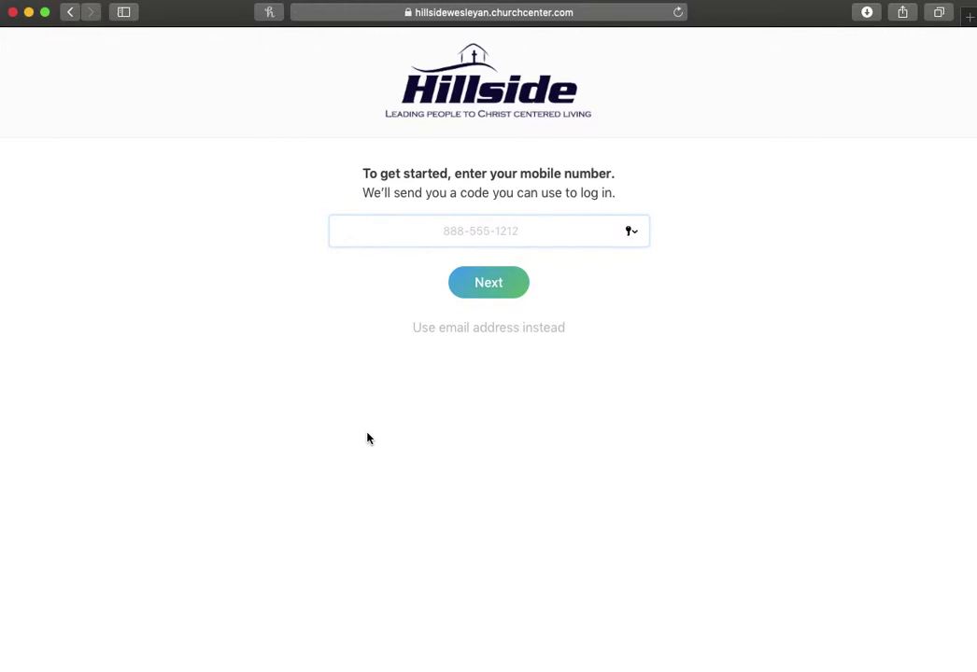
click(465, 333)
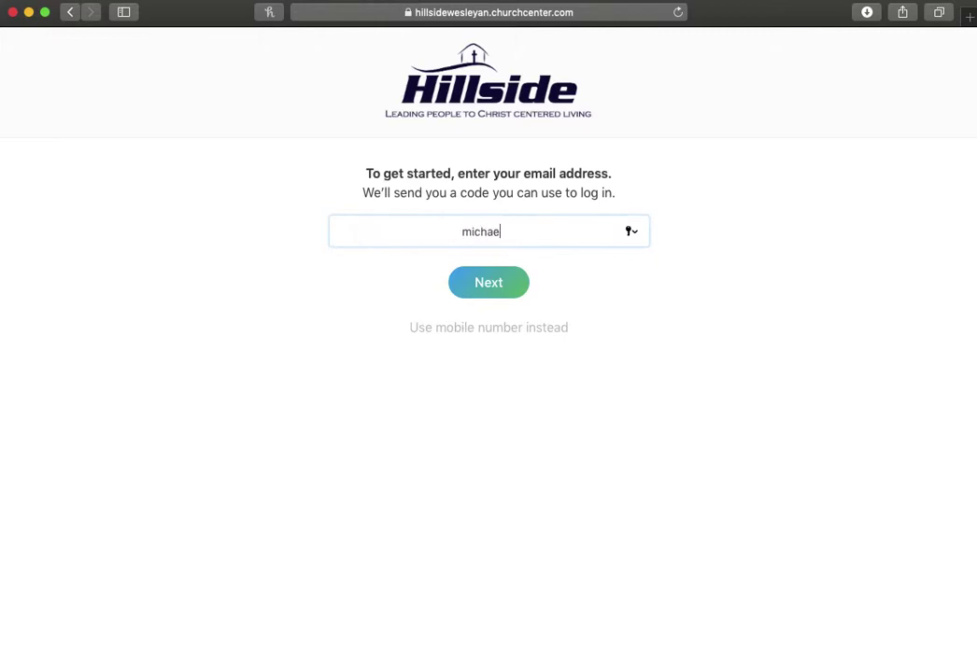
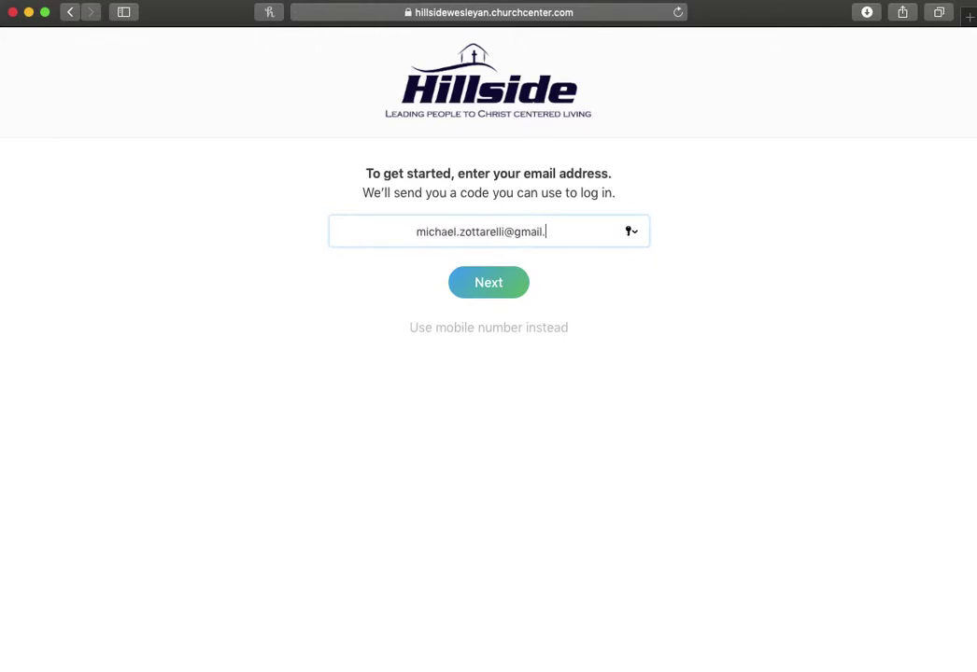
click(494, 287)
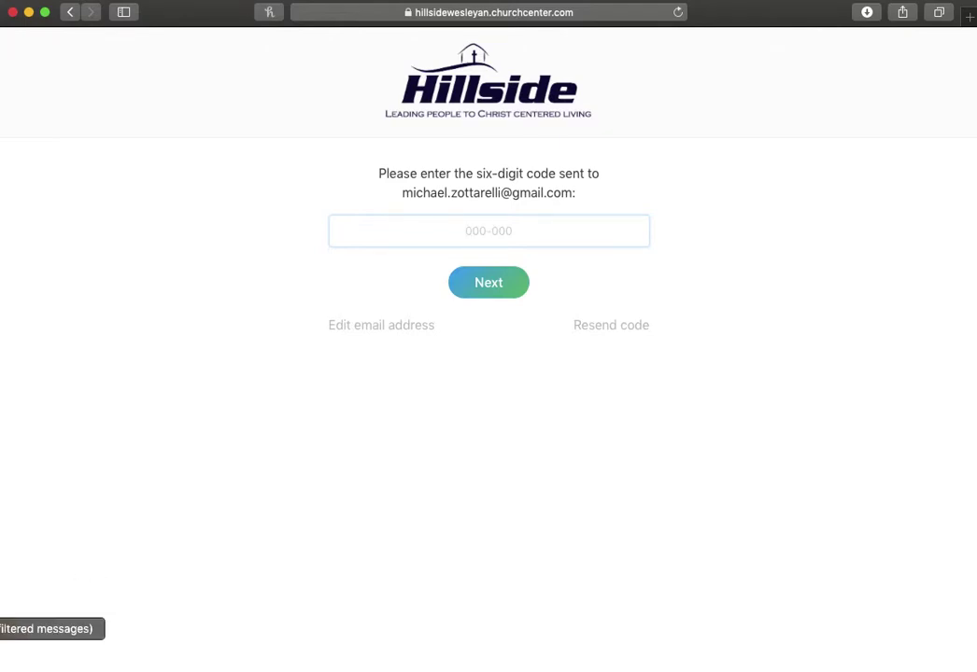
click(2, 628)
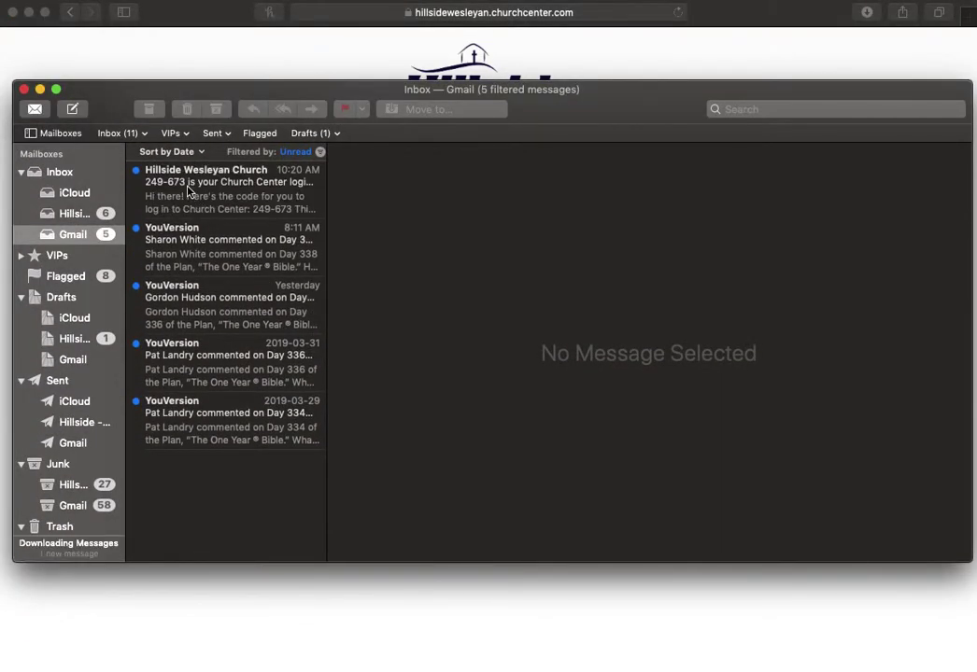
Copy the code from the Hillside Wesleyan Church login e-mail into Church Center's code field
click(188, 190)
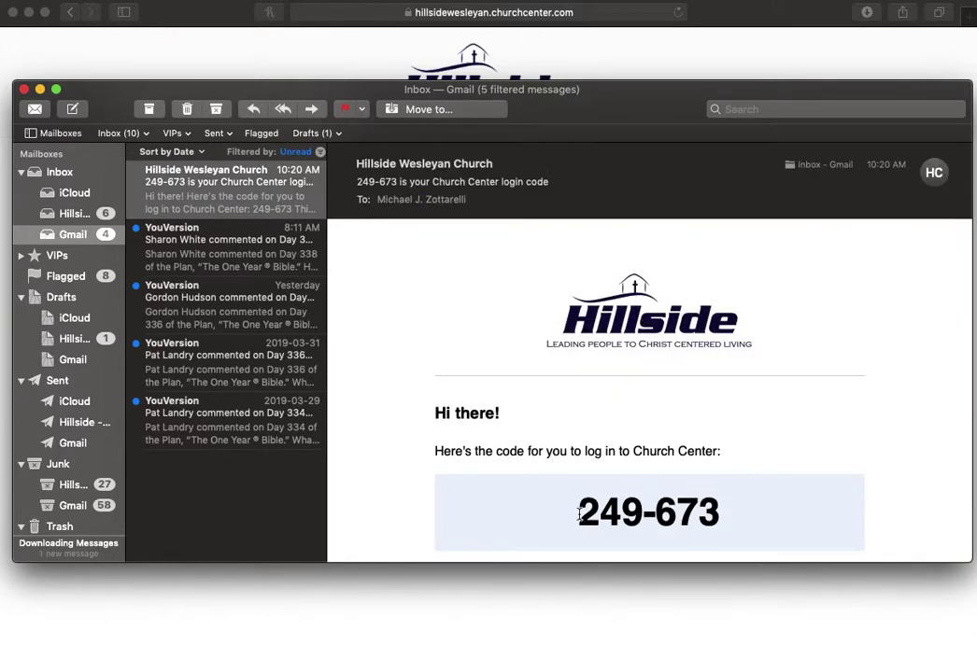
drag(580, 511, 718, 511)
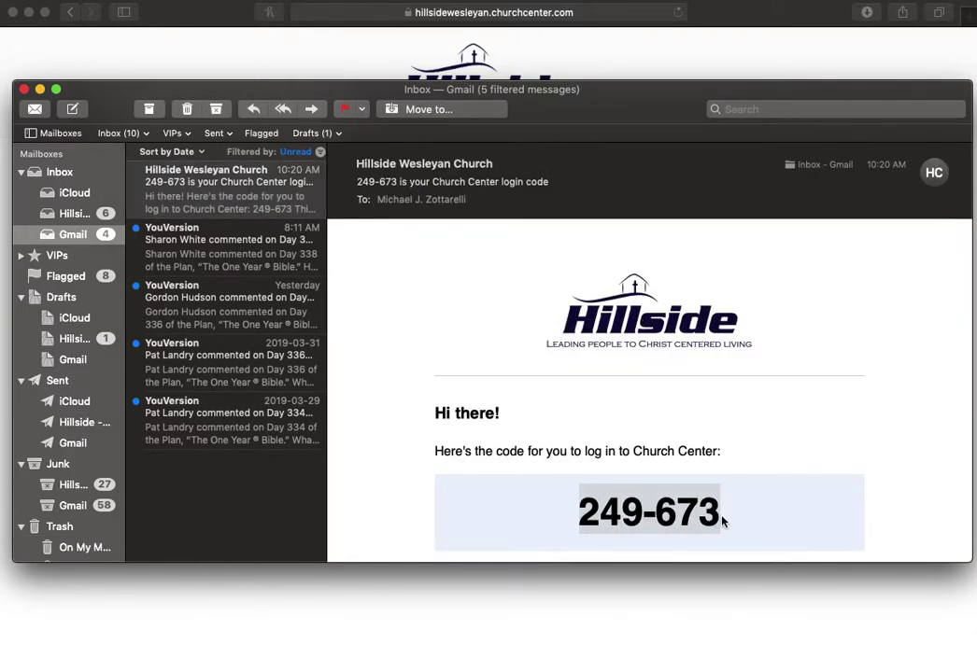
key(super+Tab)
Submit the login code and continue to the signed-in Groups page with My groups listed
click(490, 285)
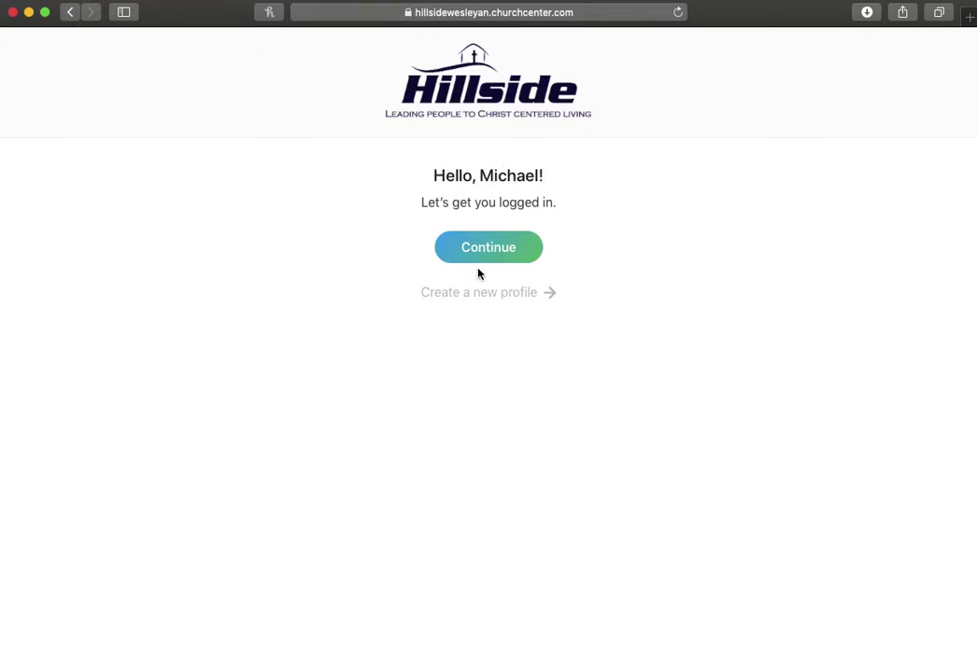
click(498, 253)
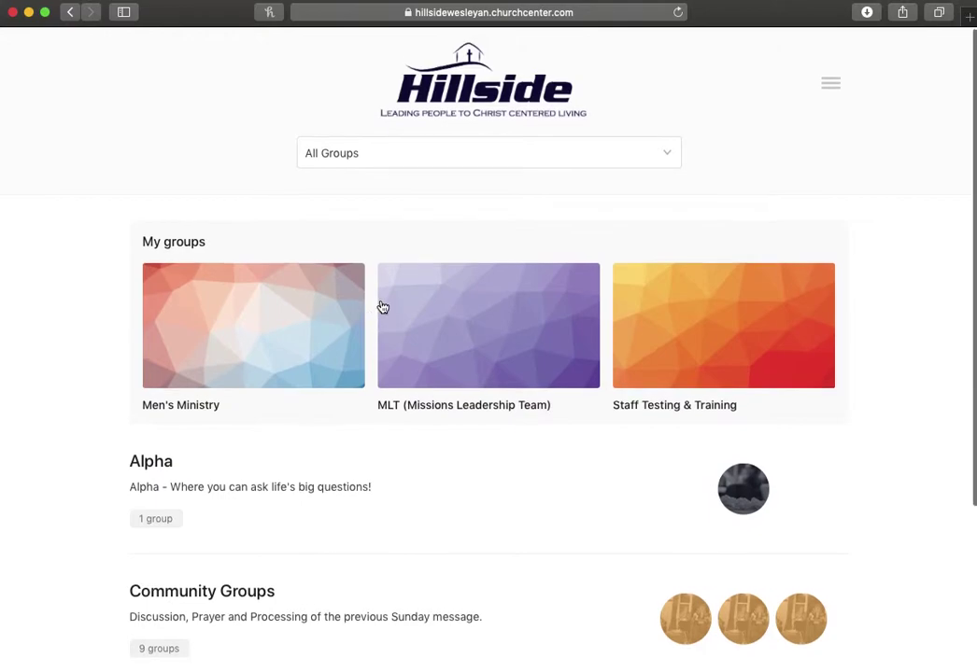
Browse Community Groups and open the Spring Community Group - Men: Portland St page
scroll(382, 307, down, 5)
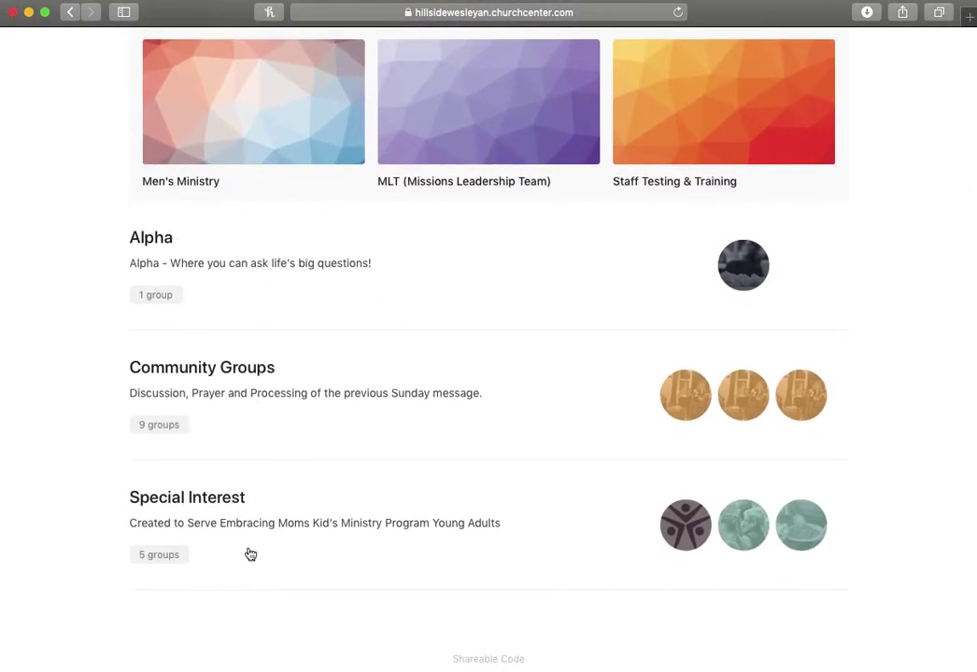
click(250, 386)
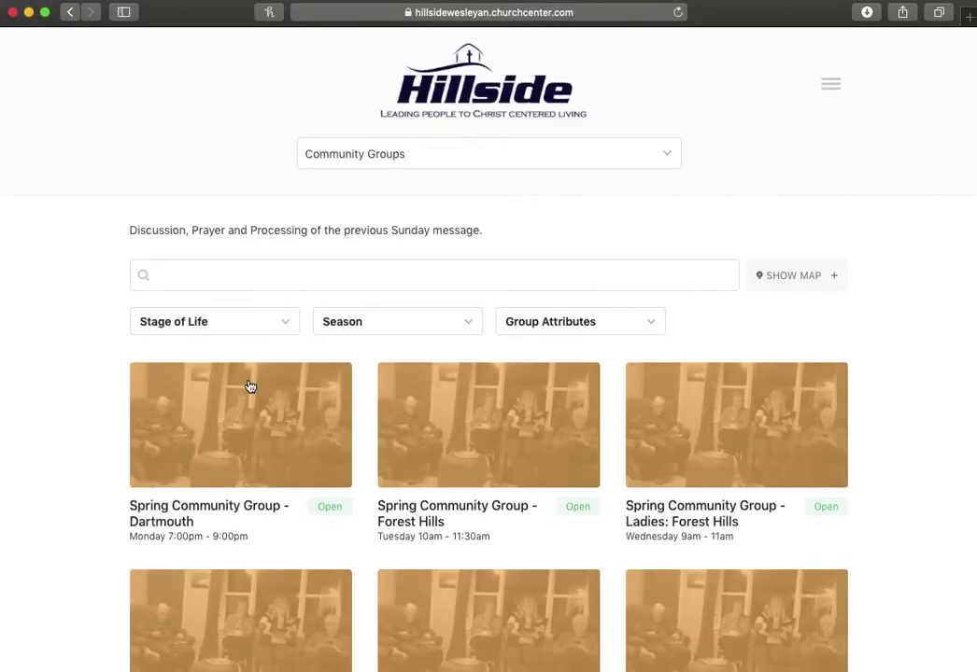
scroll(630, 510, down, 4)
scroll(630, 511, down, 3)
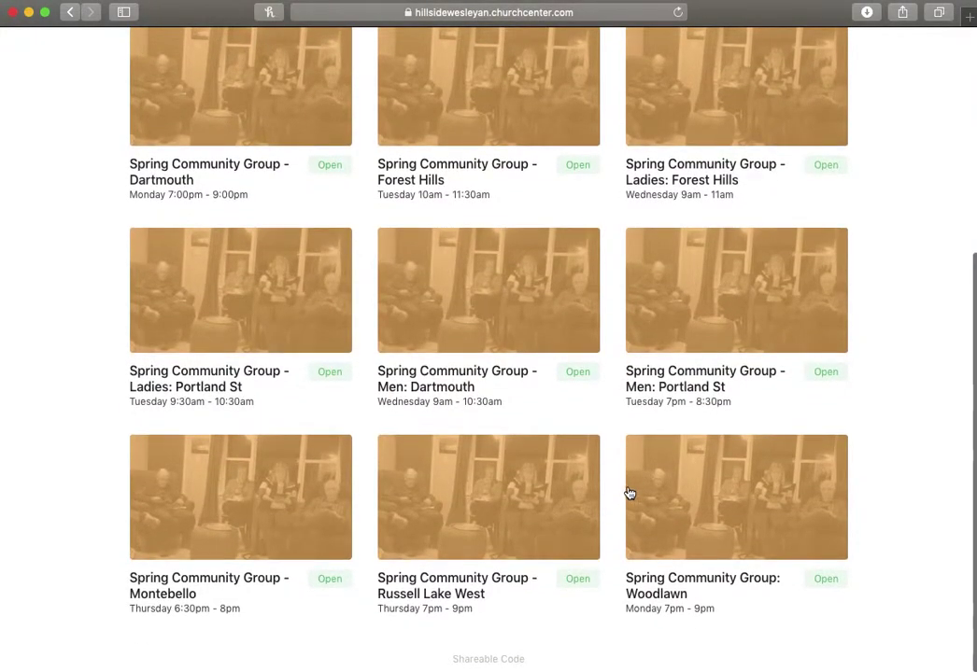
click(689, 306)
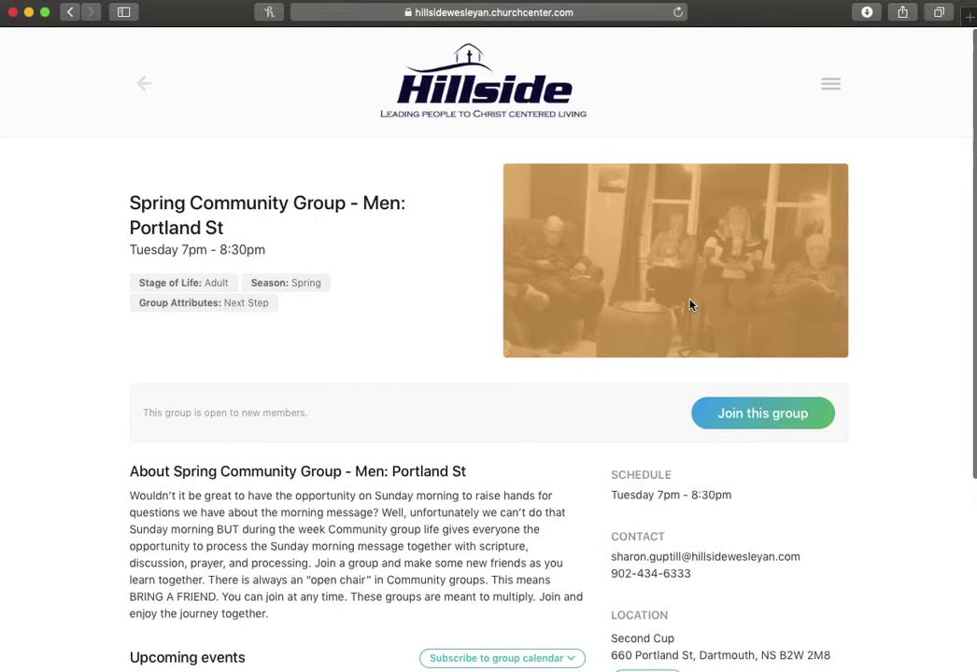
Draft the join message 'Hi Guys! Looking forward to joining you on Tuesdays!' and close it unsent
click(752, 413)
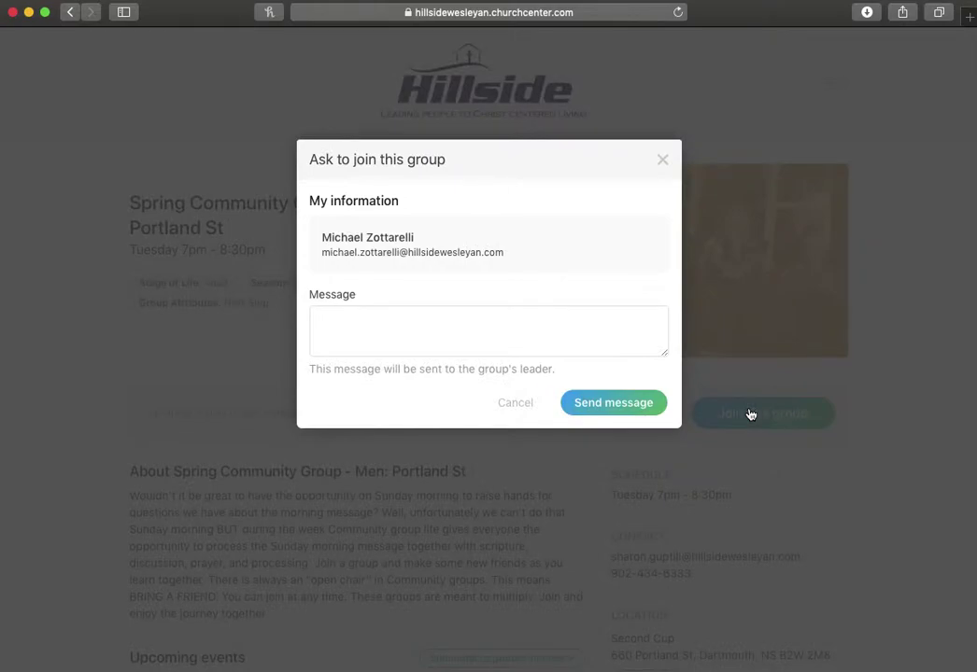
click(506, 325)
text(Hi)
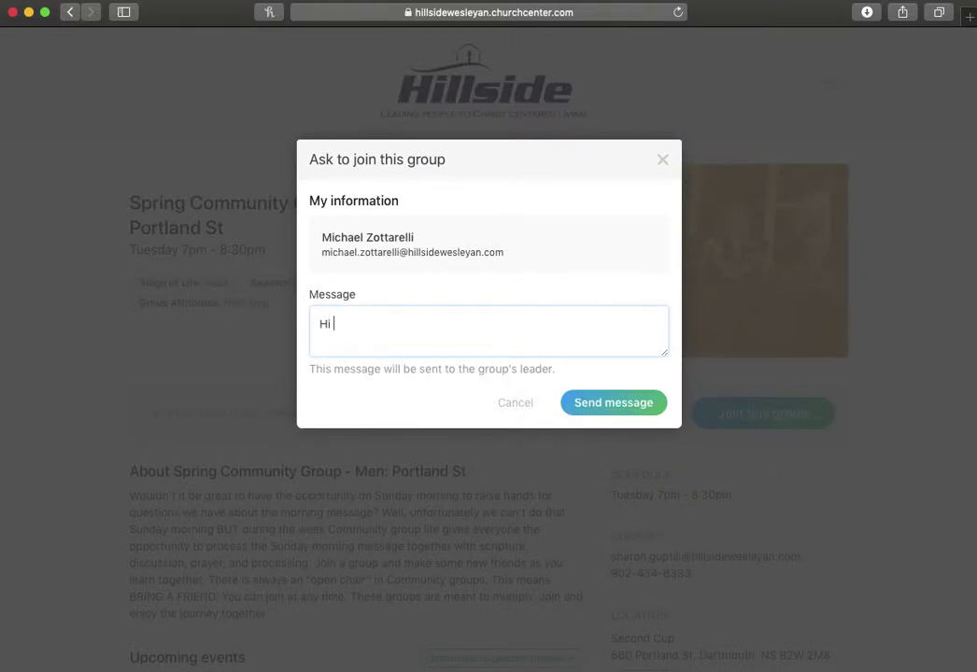
text( Guys! Looking forward to joining)
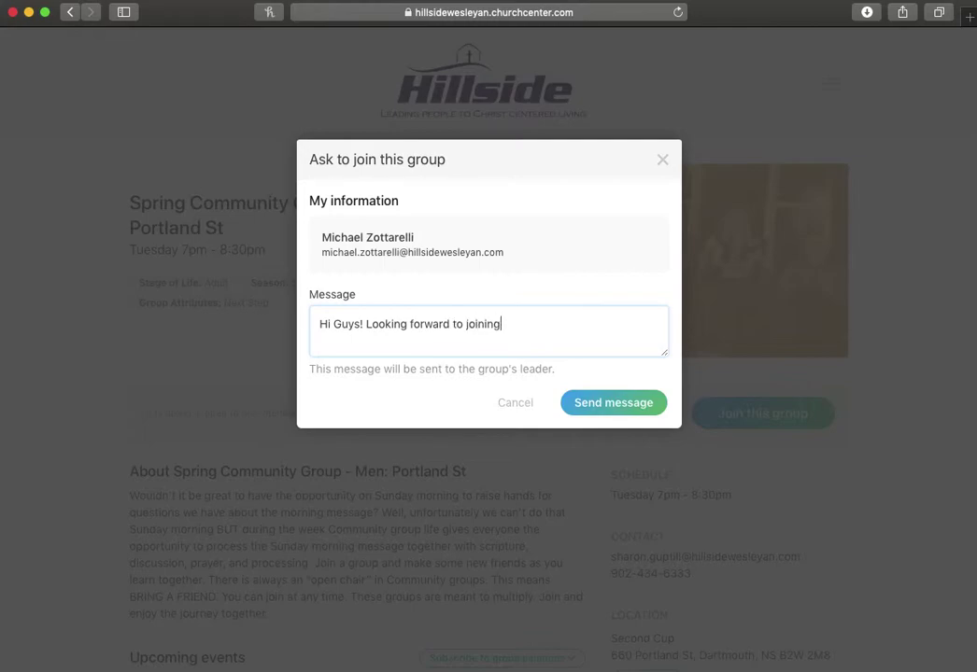
text( you on Tuesdays)
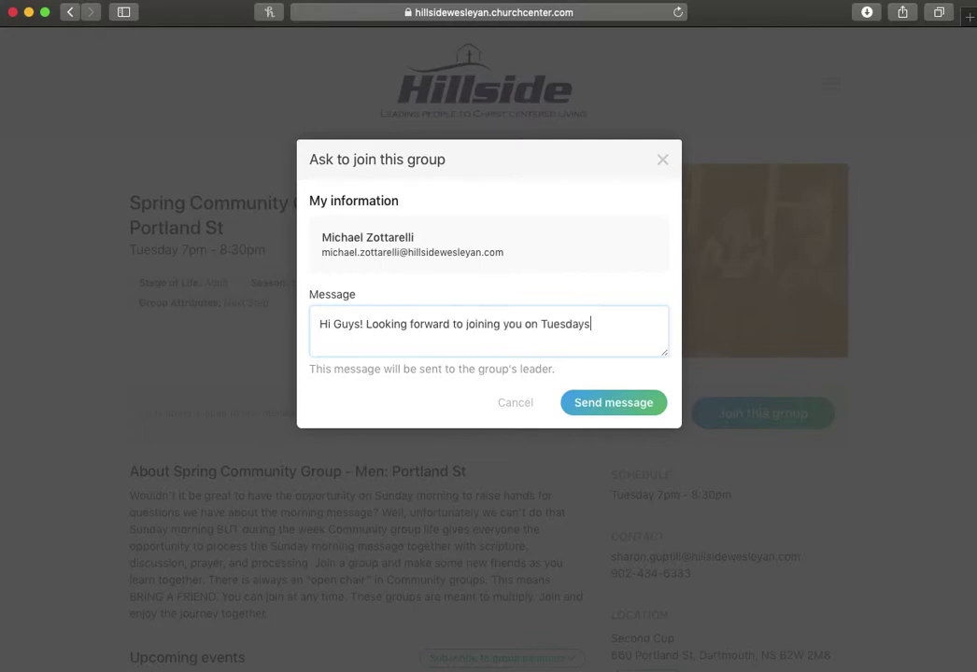
text(!)
click(663, 163)
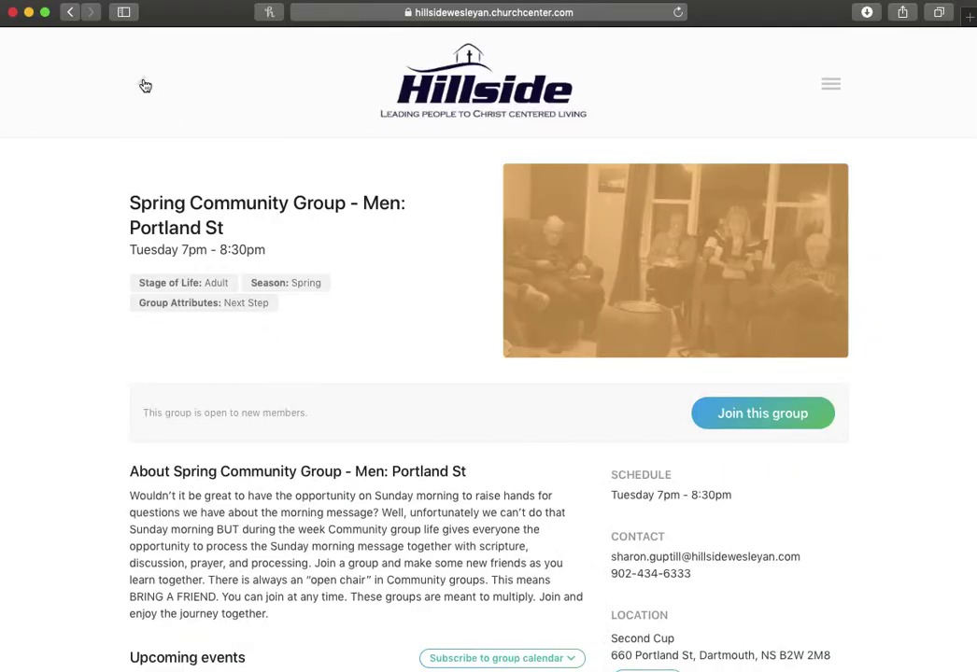
click(145, 85)
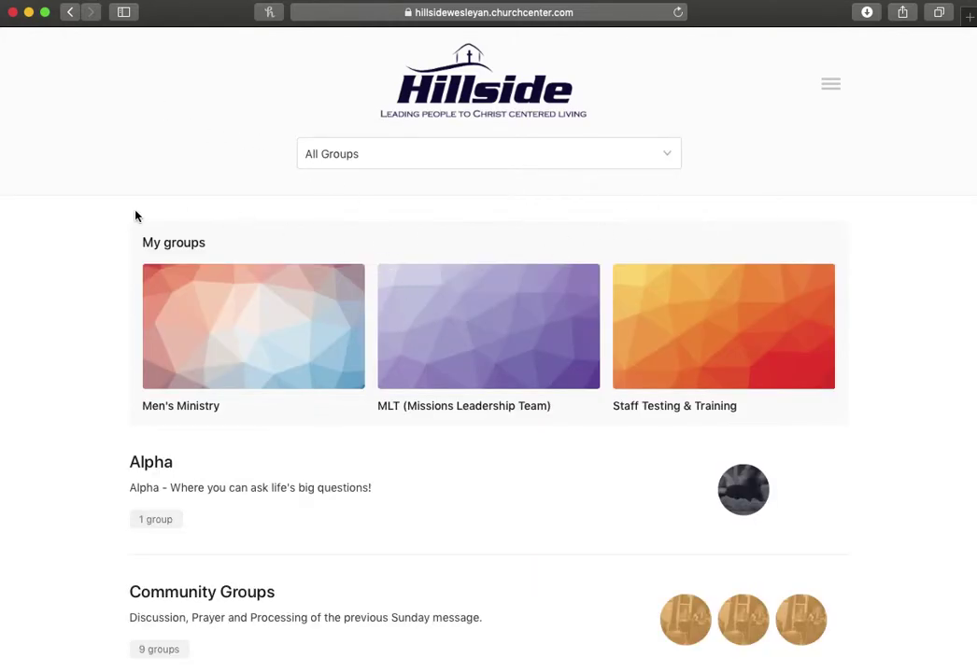
click(704, 325)
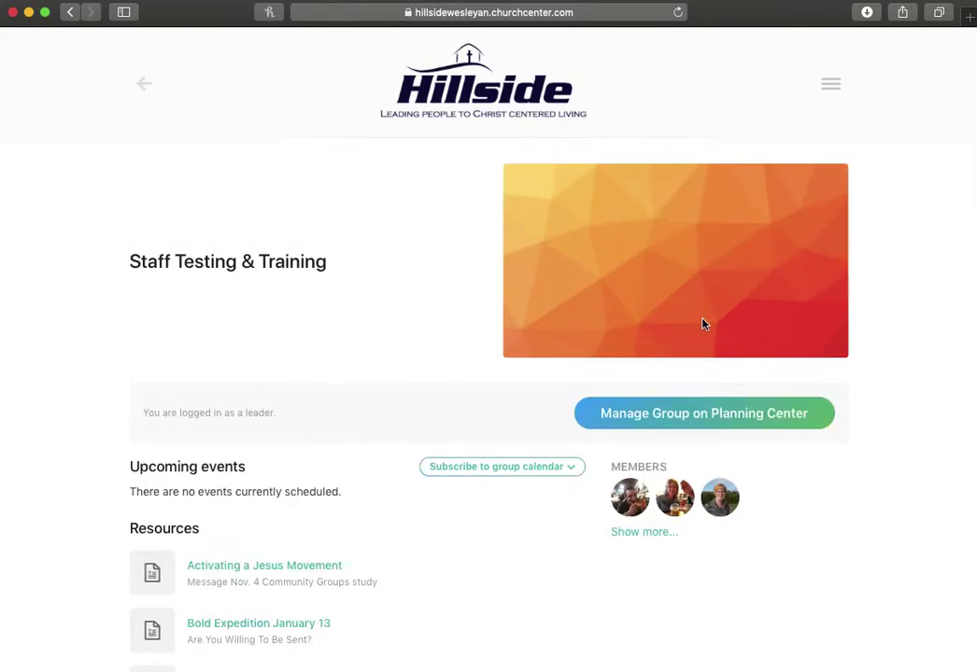
scroll(340, 274, down, 3)
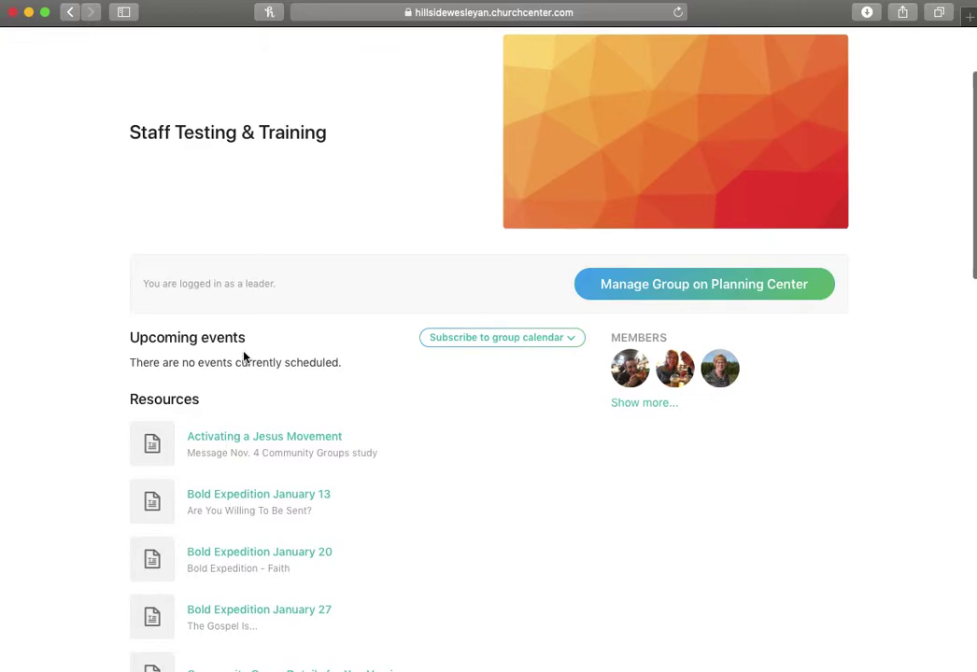
scroll(243, 356, down, 1)
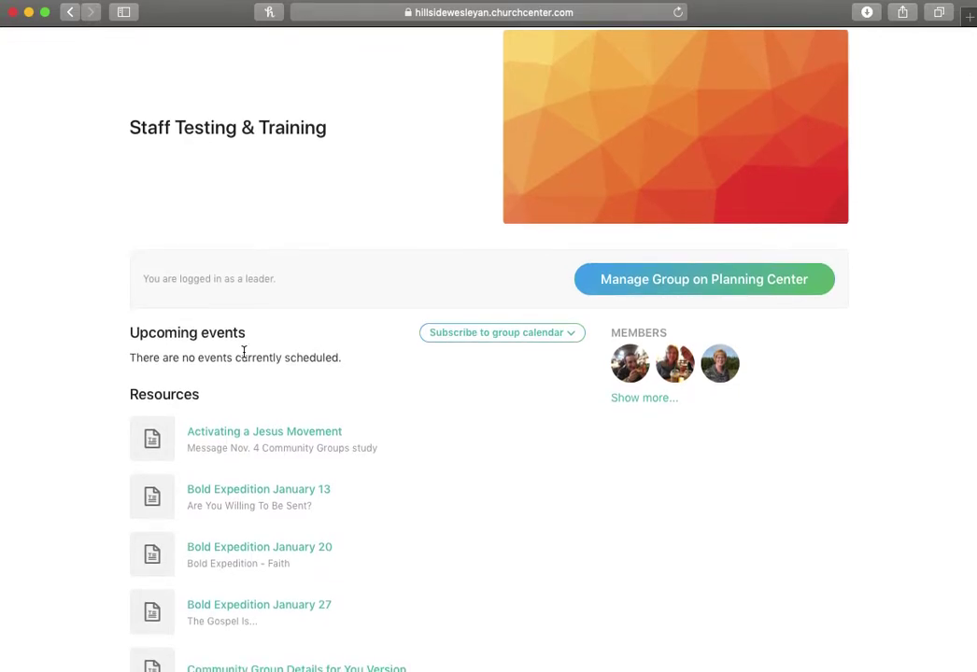
scroll(243, 352, down, 5)
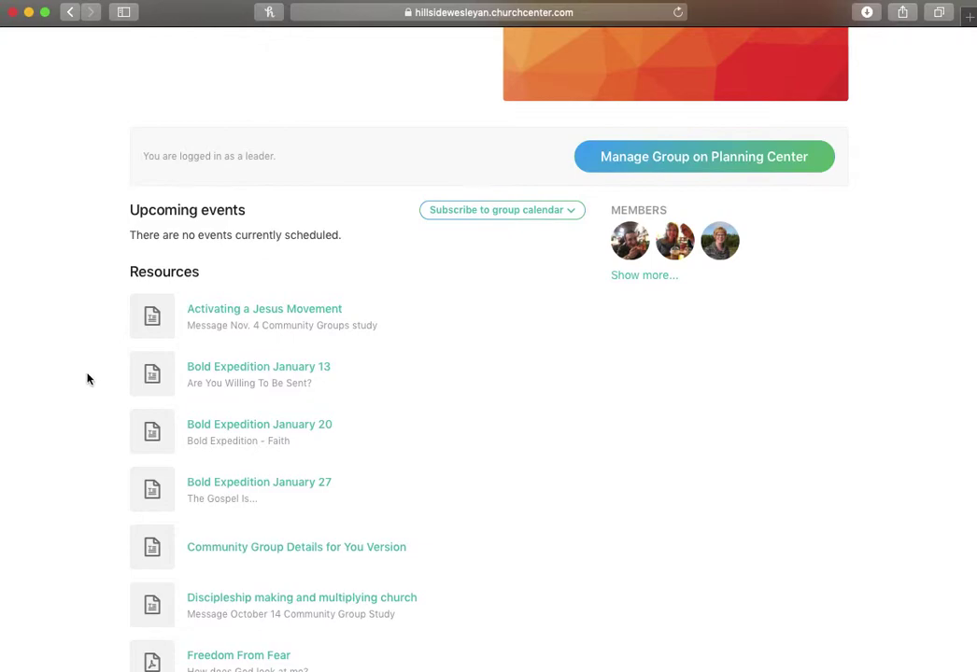
scroll(87, 378, down, 5)
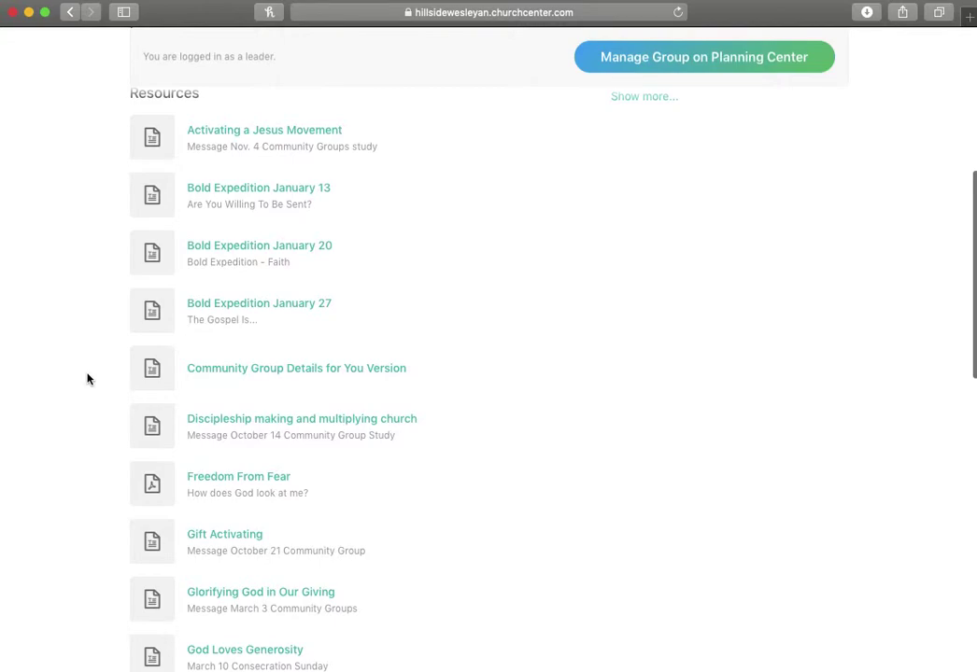
scroll(87, 379, down, 3)
scroll(87, 378, up, 8)
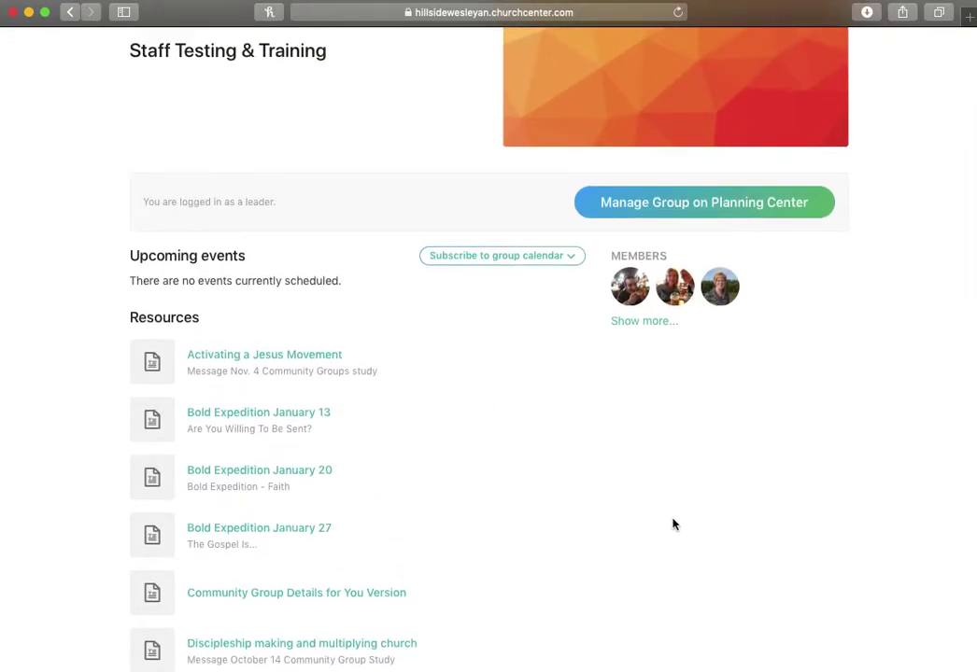
scroll(674, 524, up, 3)
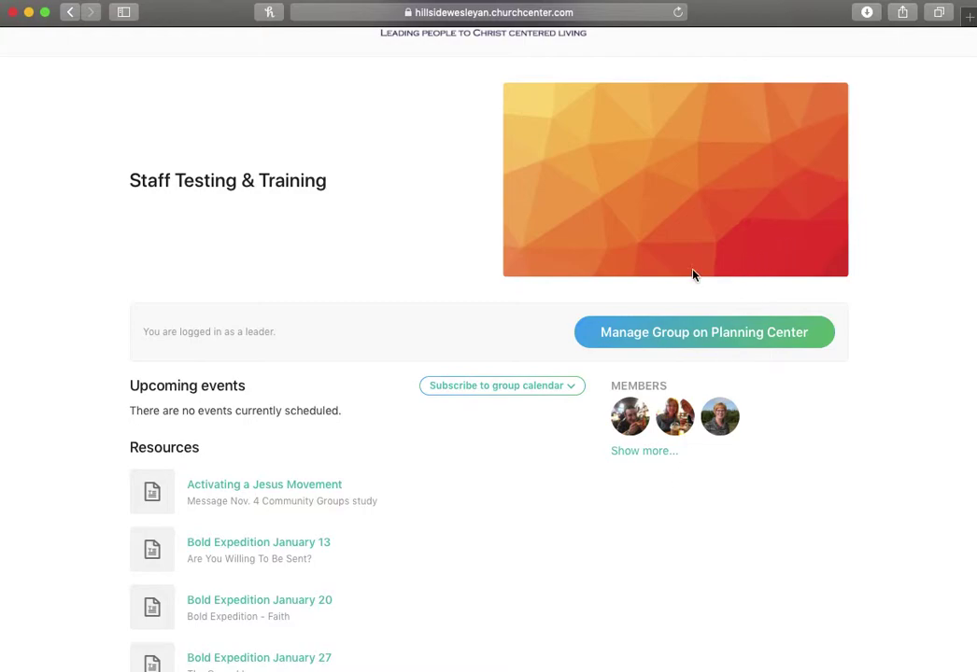
Switch to Planning Center Groups to manage the Staff Testing & Training group's members
click(657, 346)
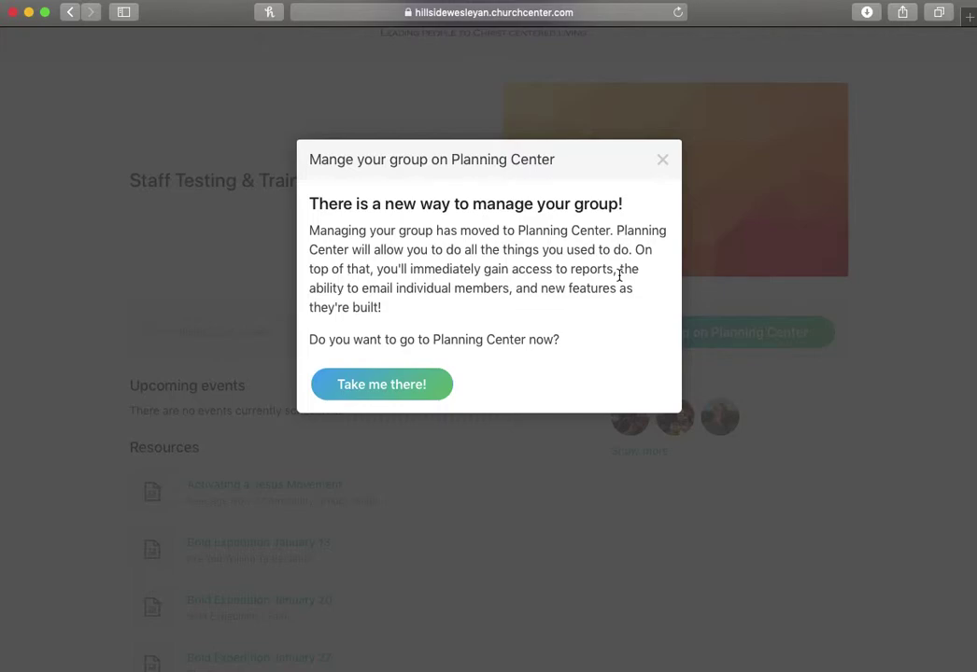
click(389, 391)
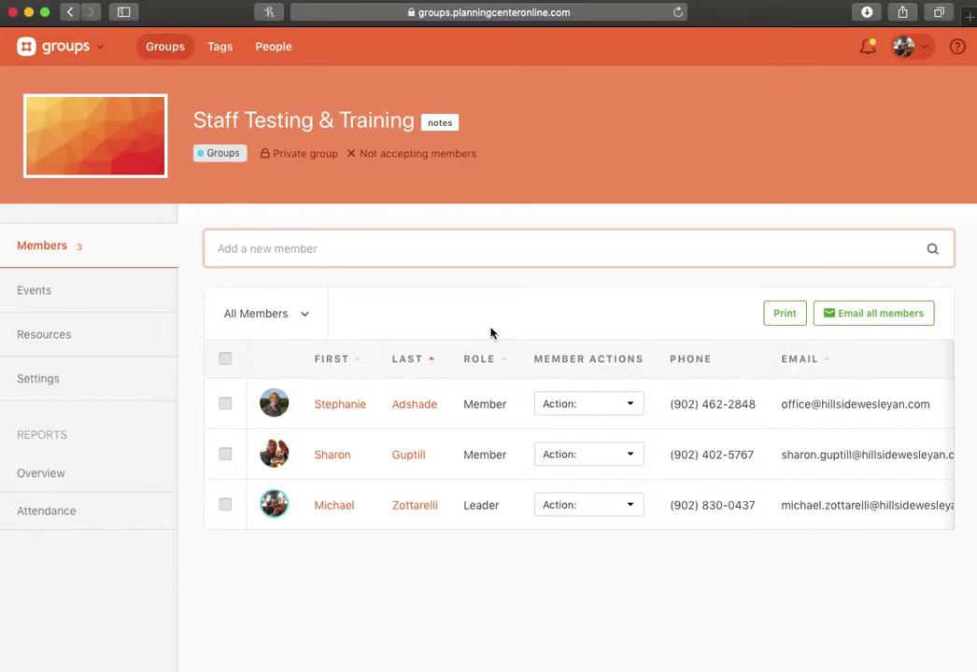
Send all members an e-mail titled 'Testing' with a greeting, the demo-video note and a sign-off
click(875, 315)
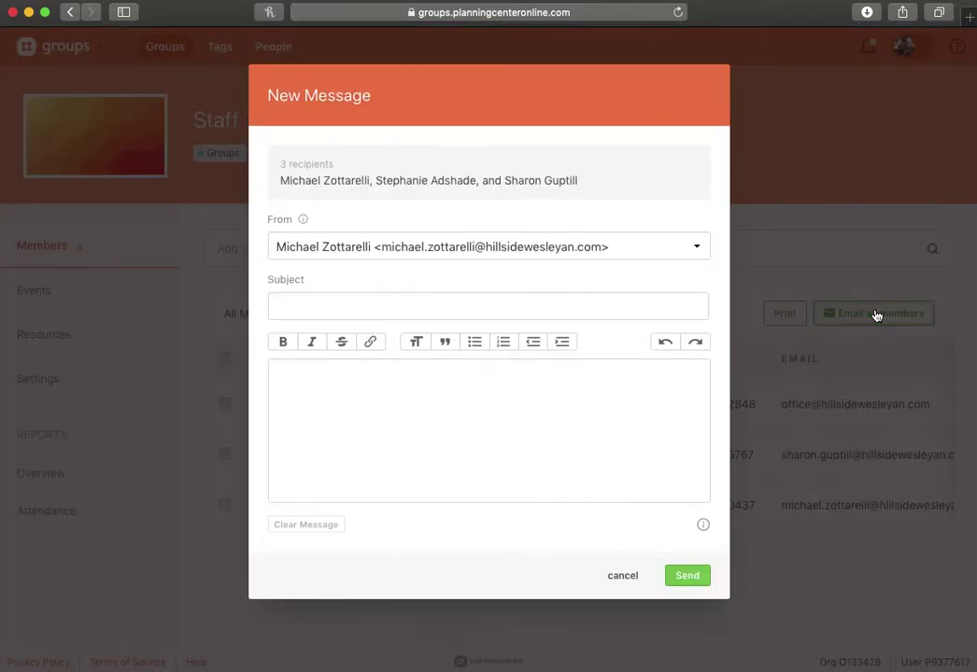
click(477, 308)
text(Testing)
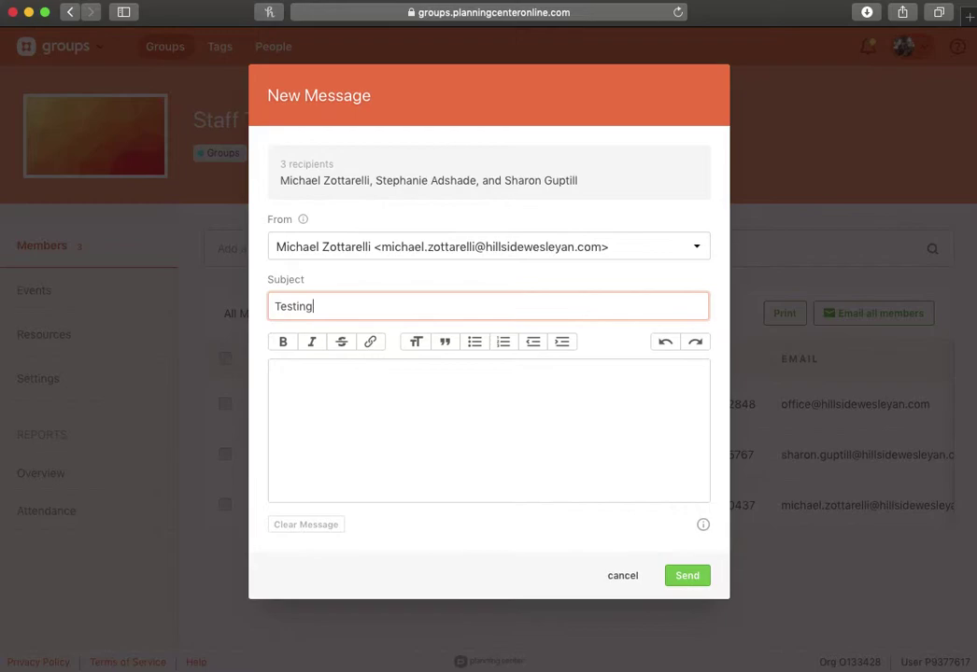
key(Tab)
text(Hi )
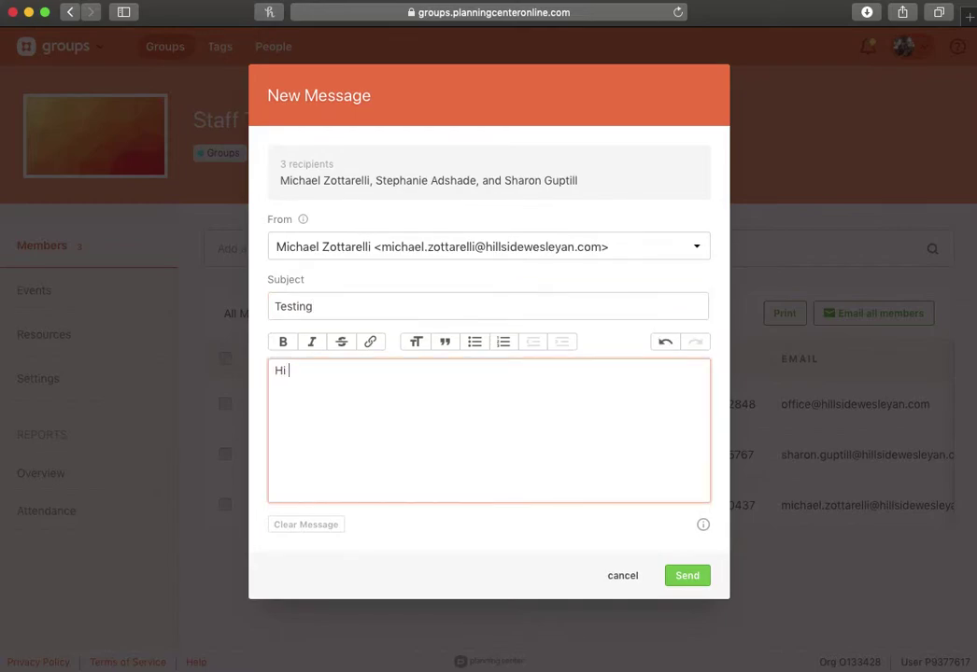
text(Steph and Sharon!)
key(Return)
key(Return)
text(We are c)
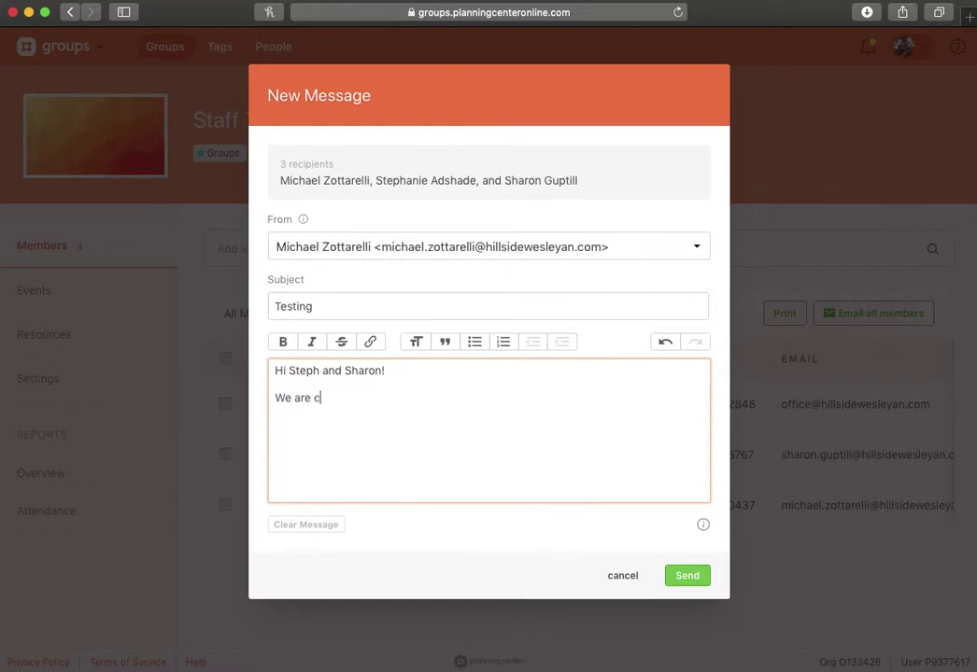
text(reating a video to d)
text(emonstrate how )
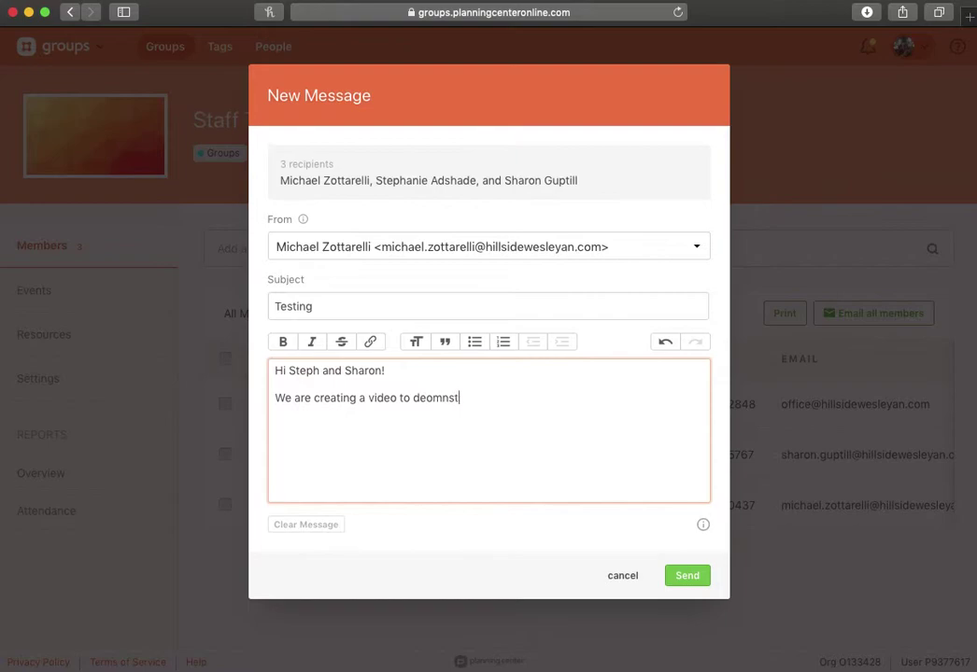
text(this works!)
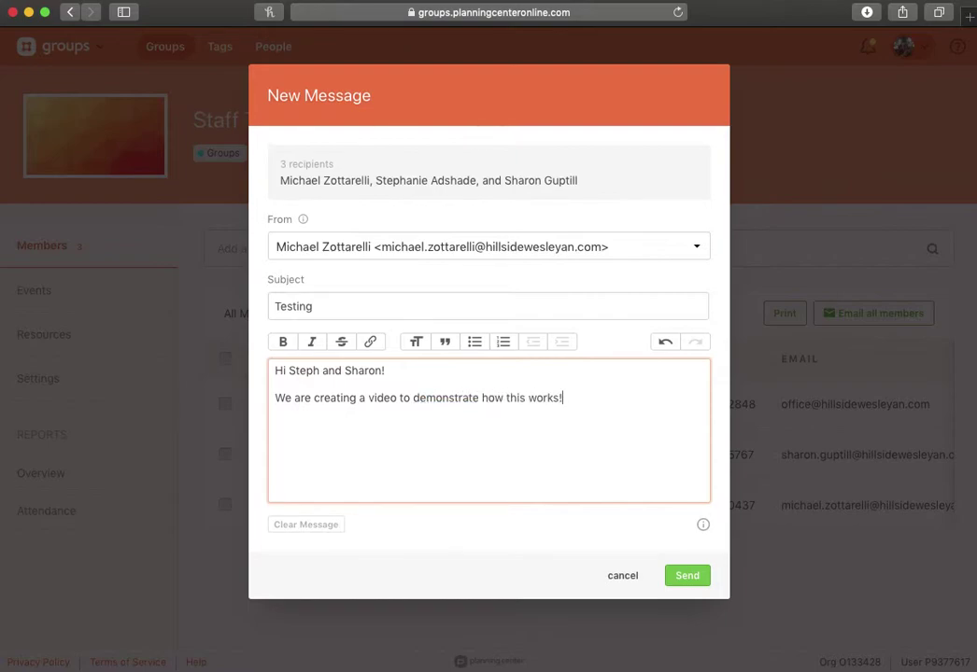
key(Return)
text(Mike)
click(682, 576)
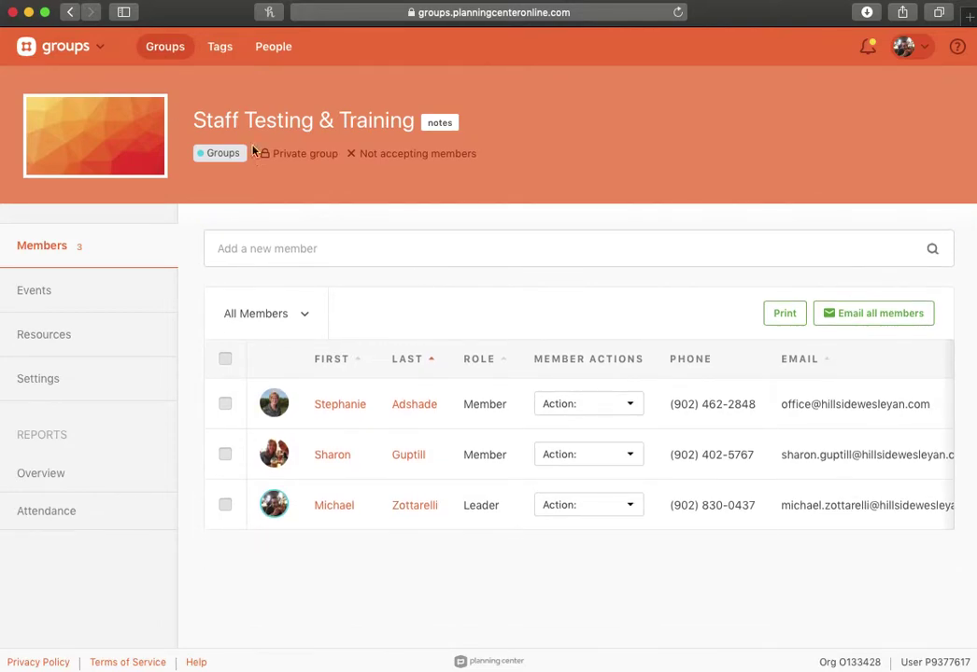
Return to Church Center's All Groups list and open the site menu with My Profile and Log Out
click(69, 15)
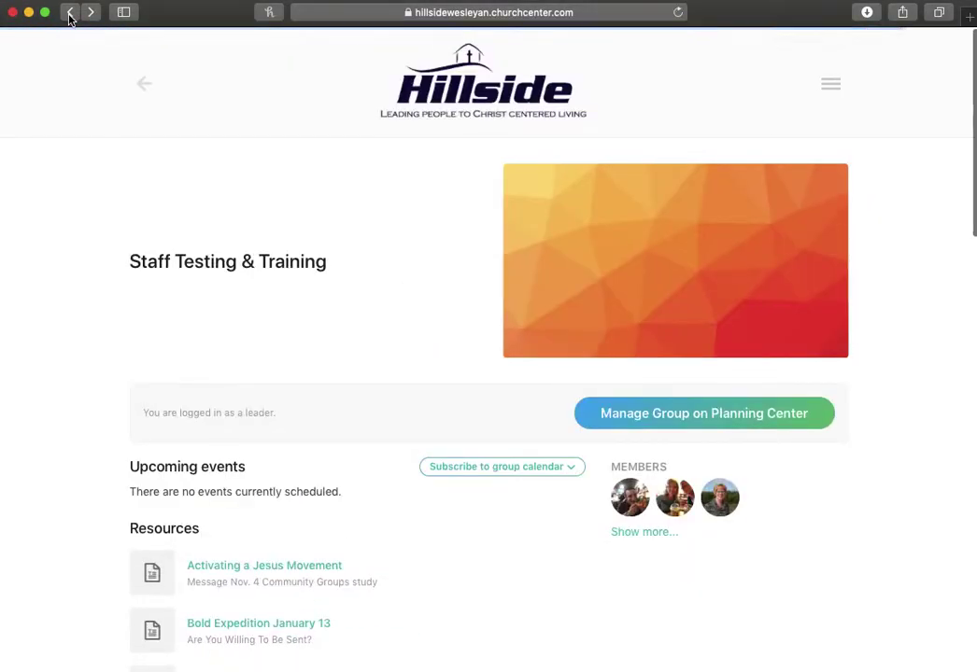
click(142, 85)
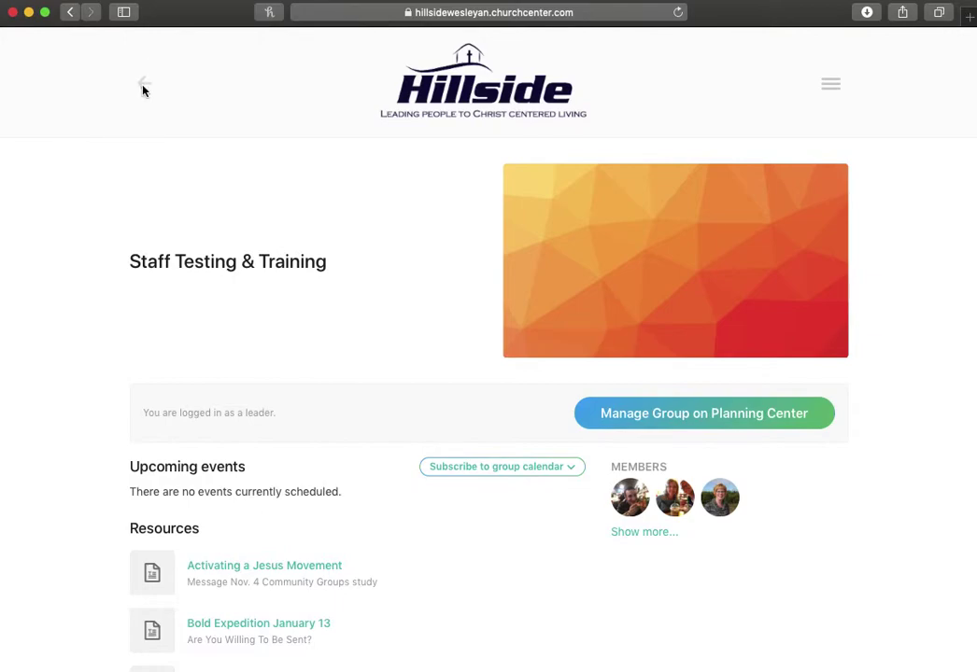
scroll(541, 530, down, 5)
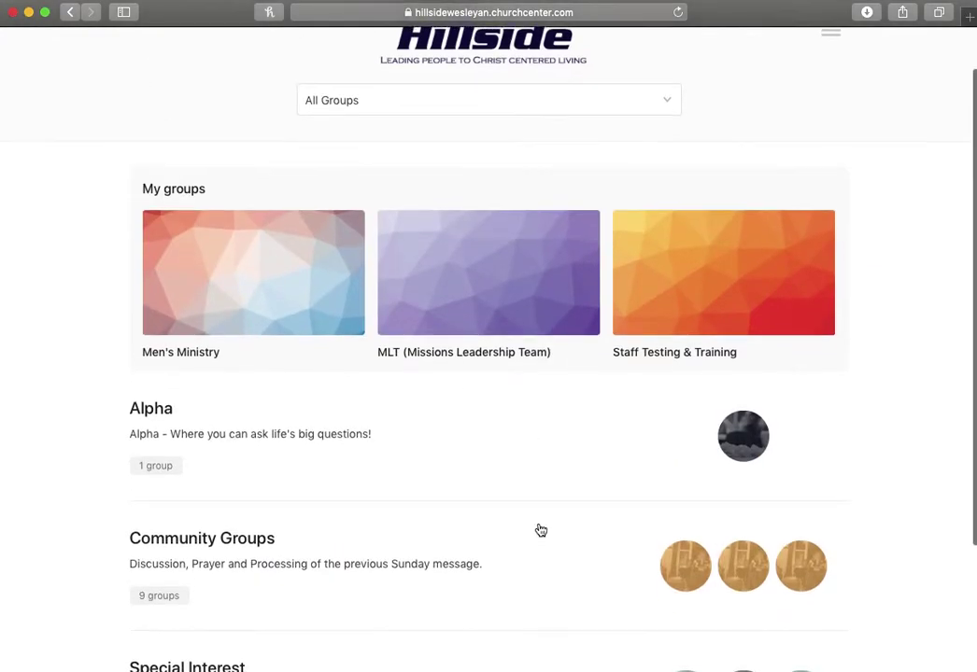
scroll(541, 530, up, 5)
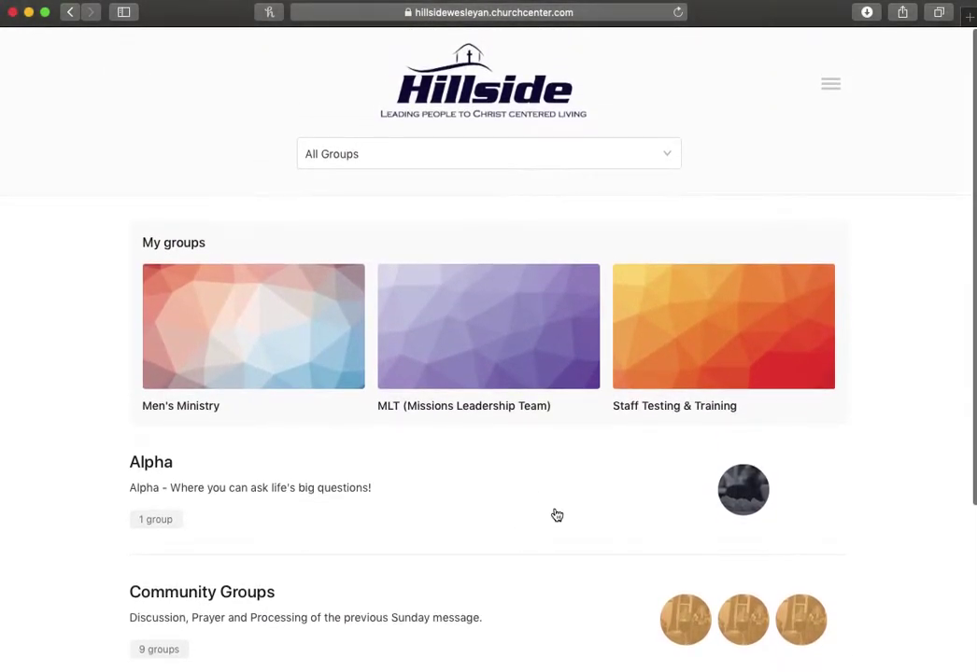
click(832, 87)
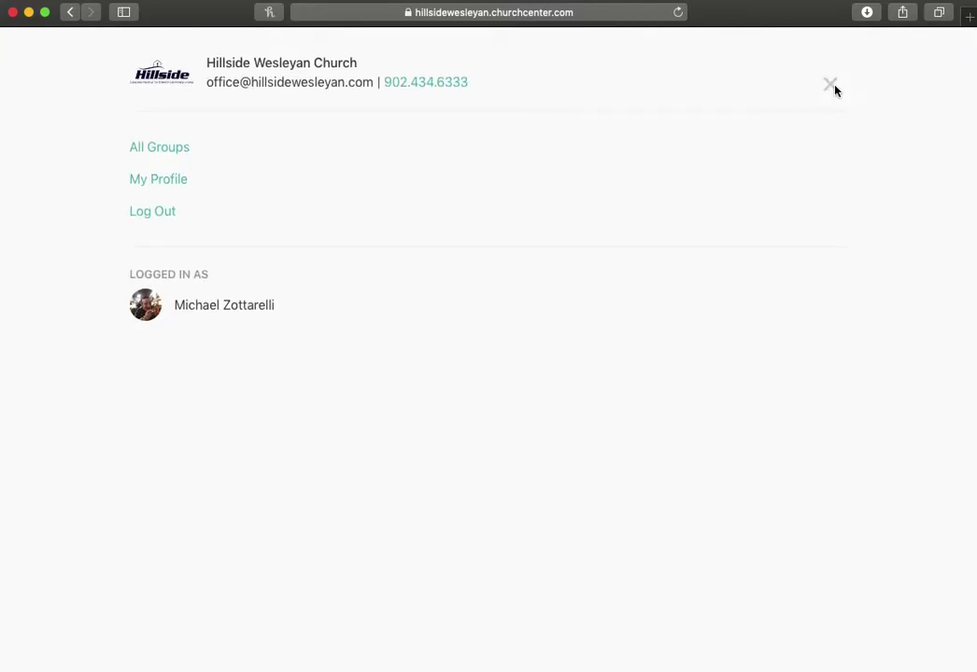
Open My Profile and review the contact details and the three private groups under My Groups
click(164, 186)
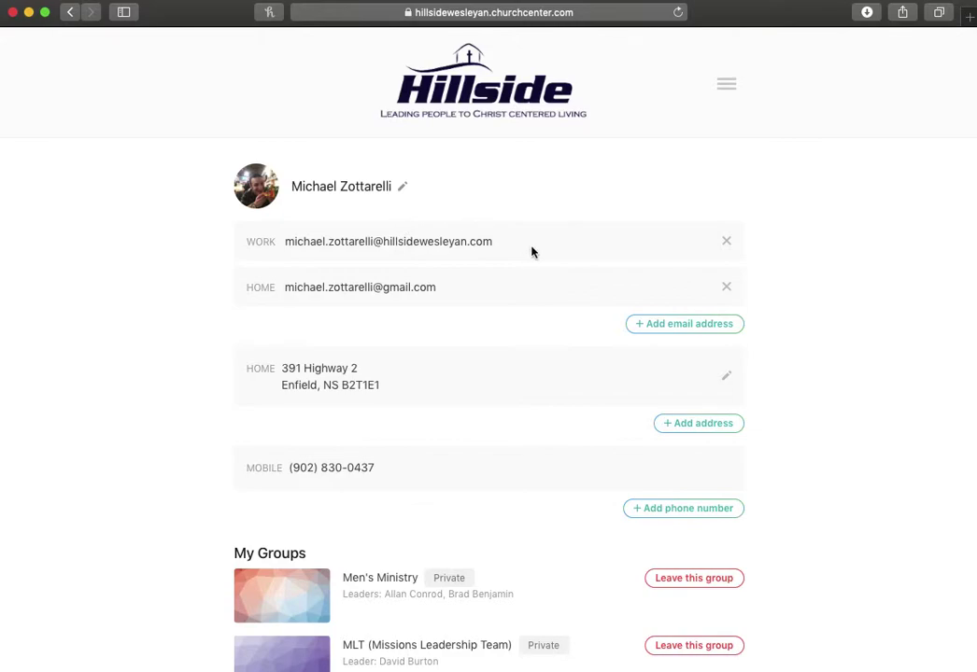
scroll(521, 288, down, 1)
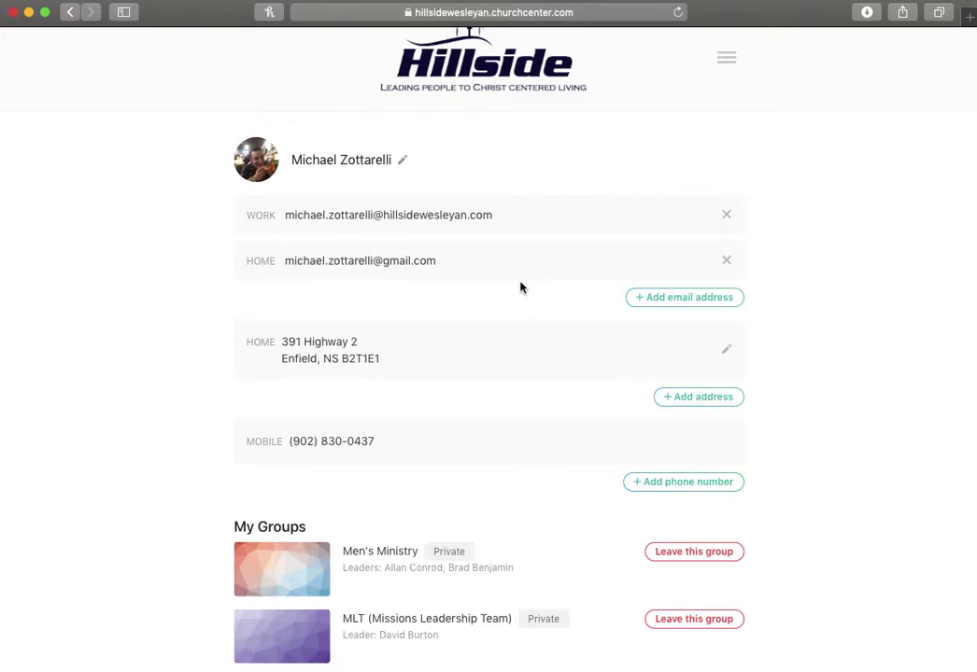
scroll(520, 286, down, 2)
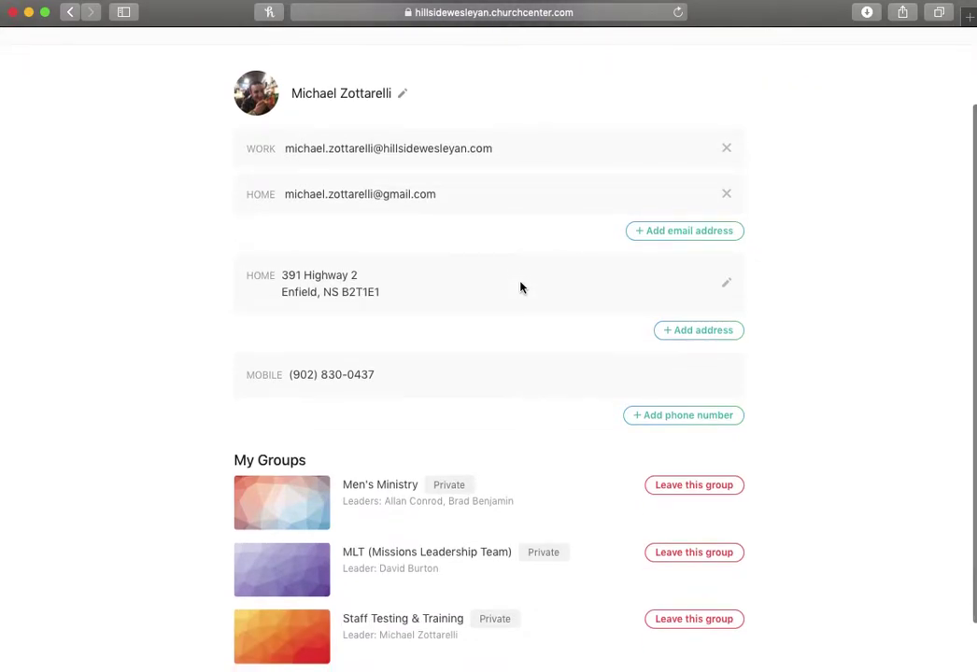
scroll(520, 287, down, 2)
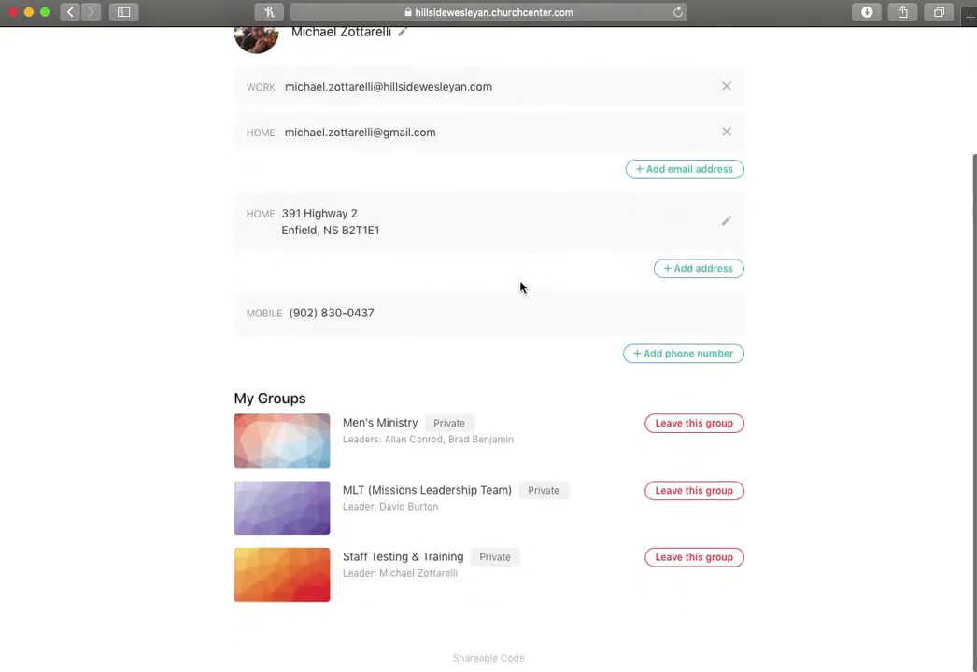
scroll(503, 351, up, 3)
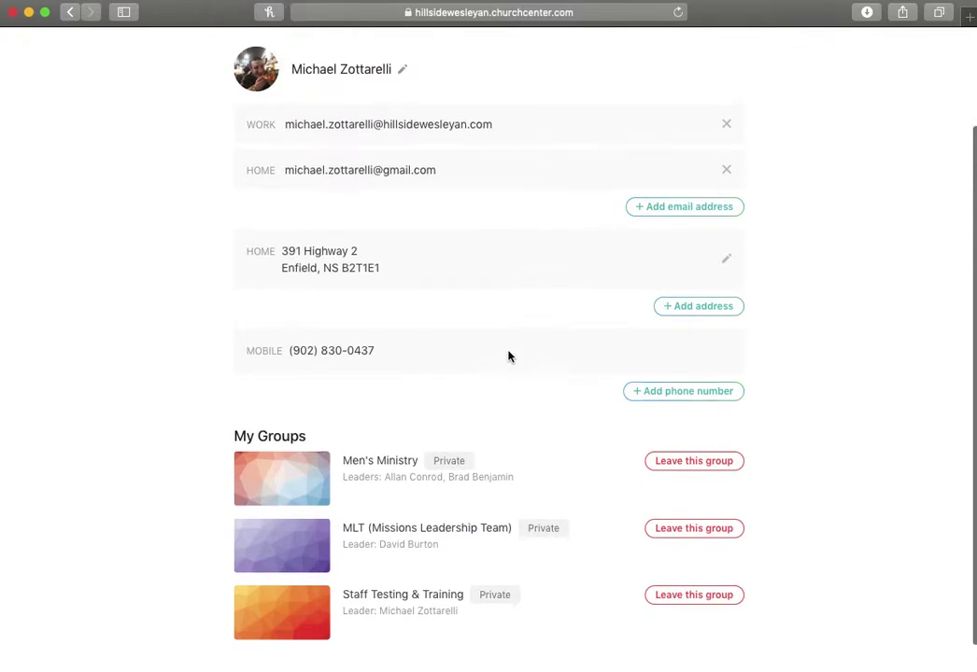
scroll(509, 356, down, 3)
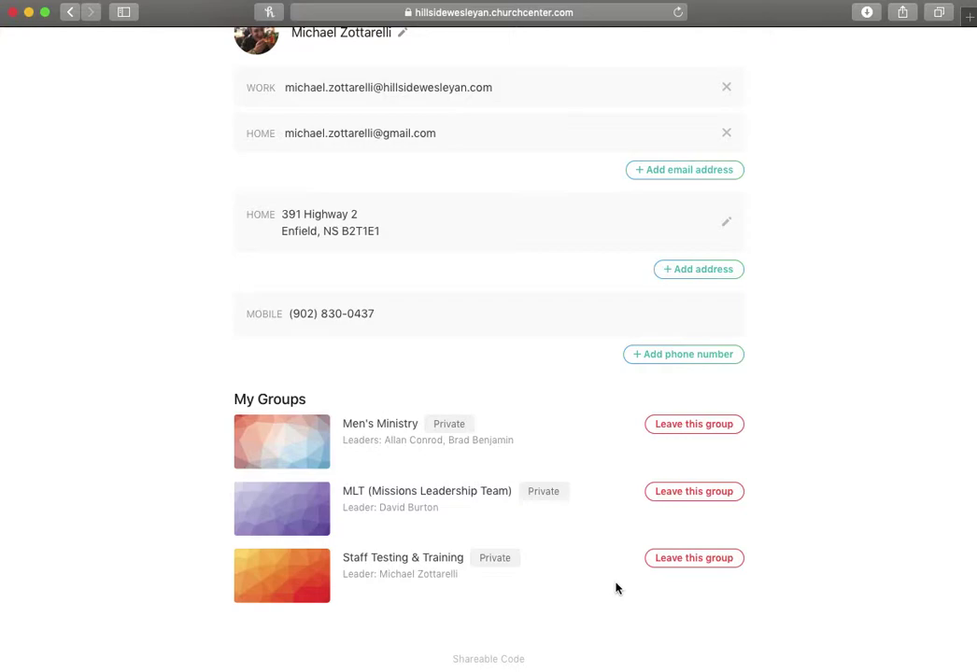
scroll(597, 565, up, 4)
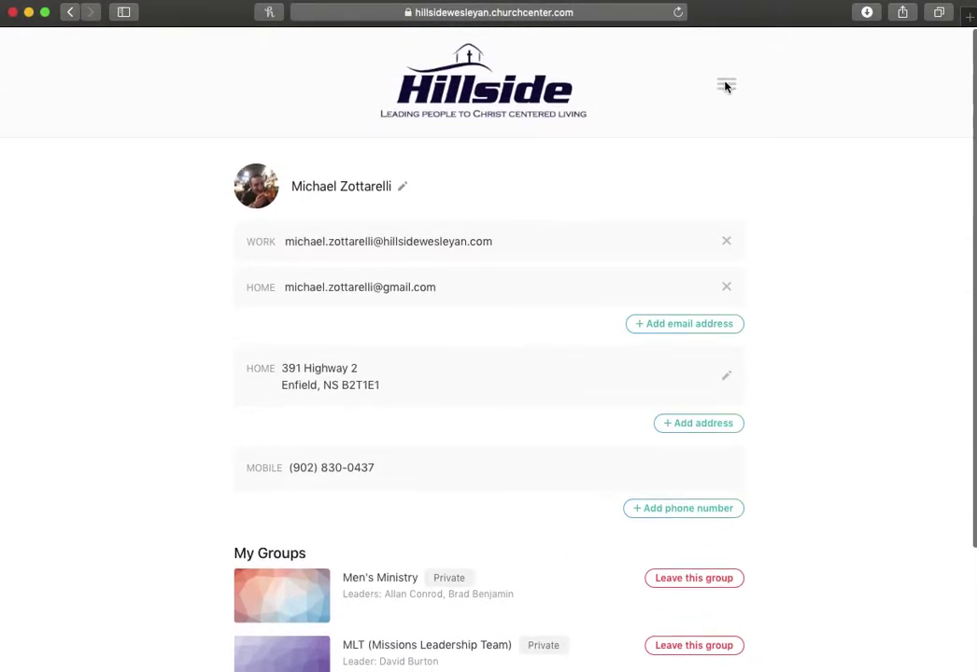
Go back to All Groups via the site menu, with My groups above the Alpha and Community Groups categories
click(725, 84)
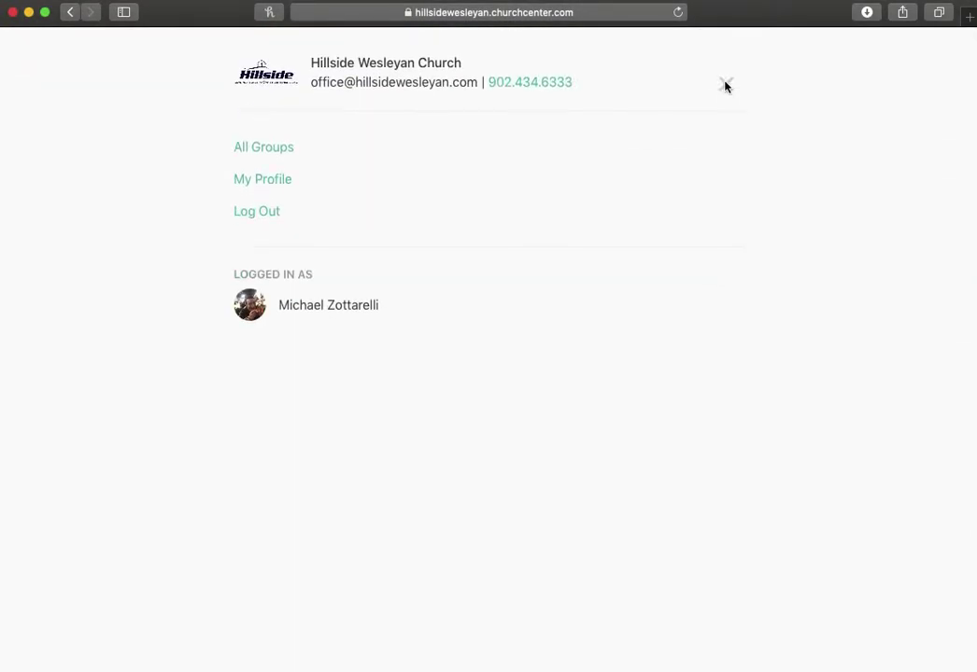
click(260, 155)
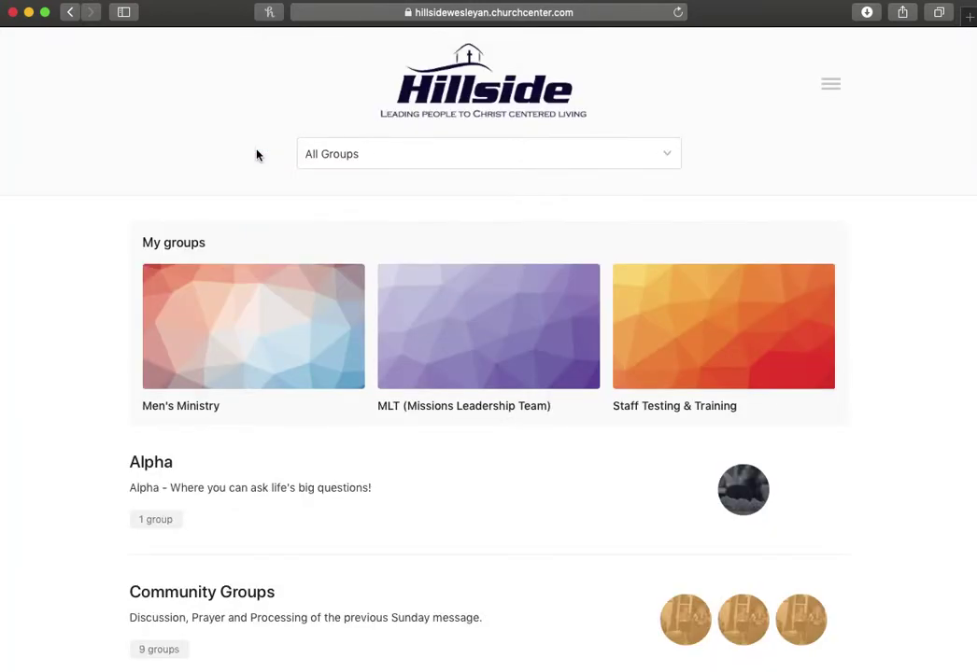